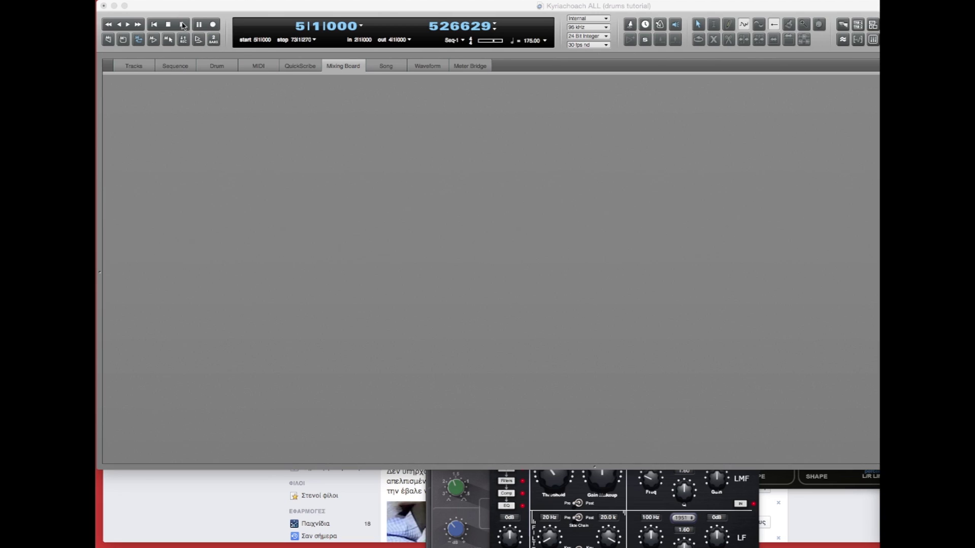
Play the drum sequence, check the track levels on the Mixing Board, and stop playback.
{"action": "left_click", "coordinate": [183, 26]}
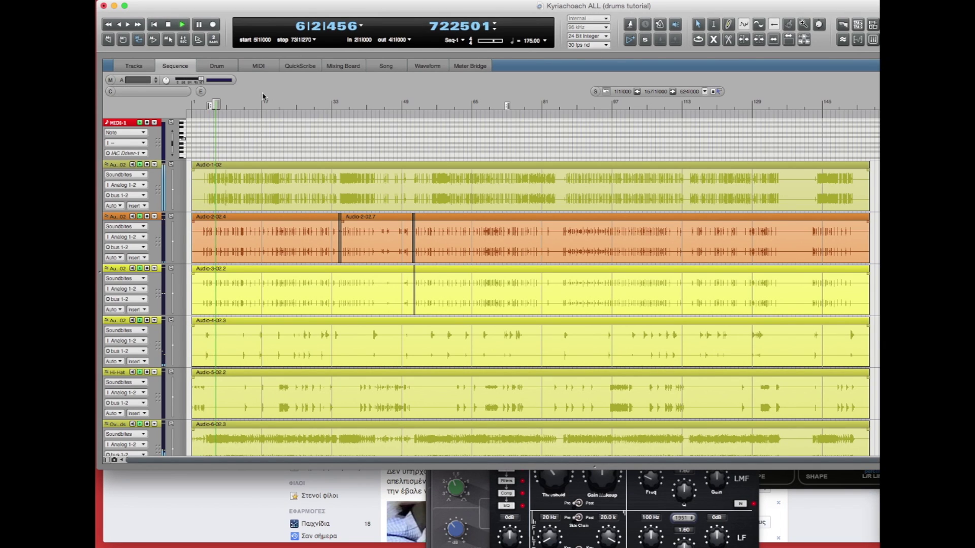
{"action": "left_click", "coordinate": [340, 68]}
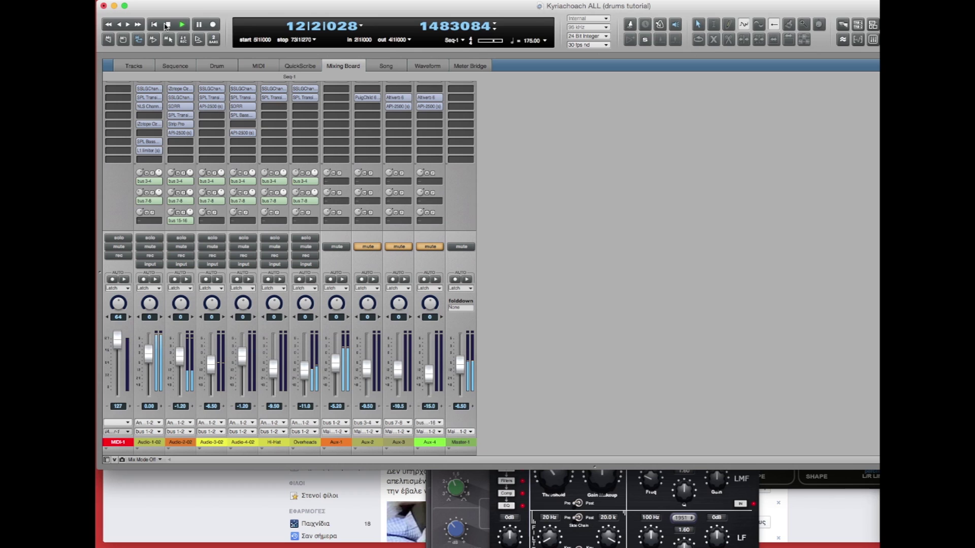
{"action": "left_click", "coordinate": [166, 25]}
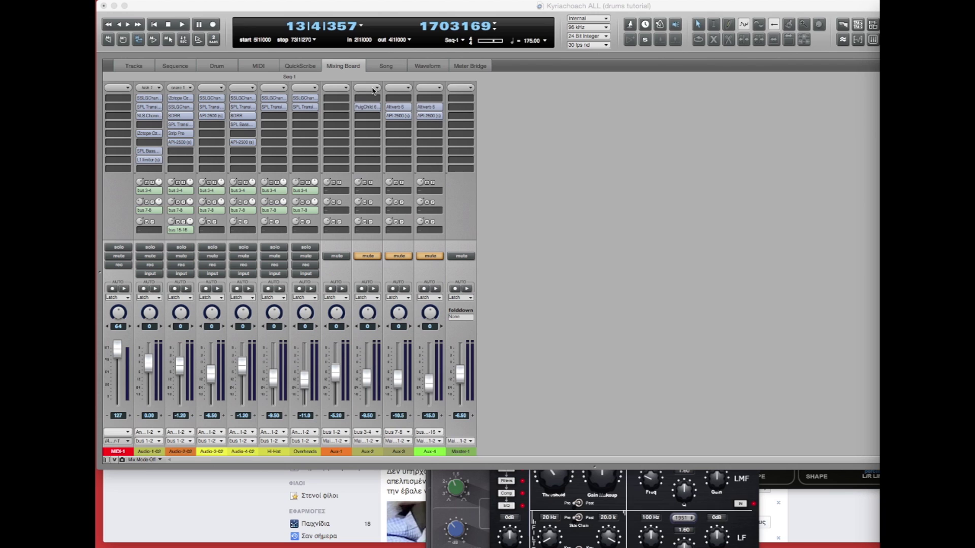
Clear all inserts on the Aux-2, Aux-3 and Aux-4 channels and enlarge the mixing window.
{"action": "left_click", "coordinate": [373, 90]}
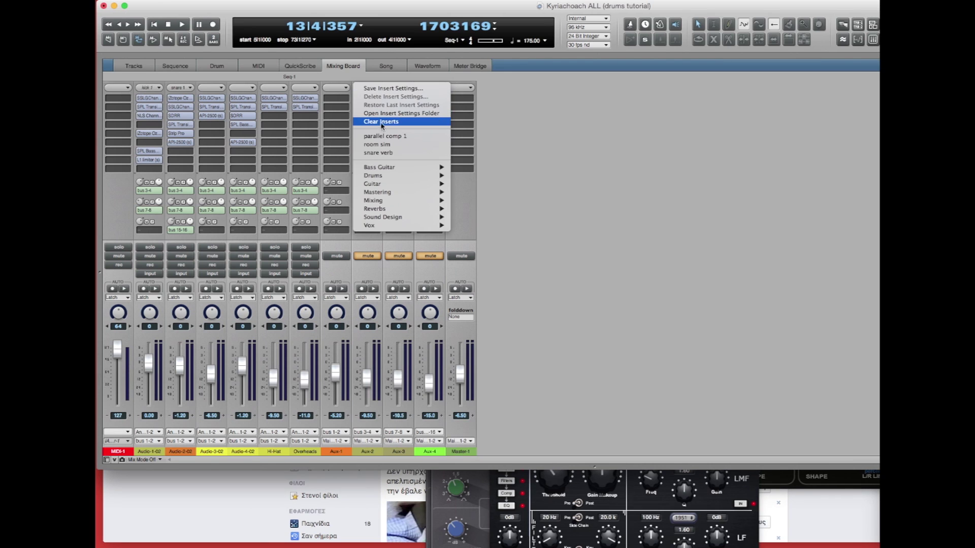
{"action": "left_click", "coordinate": [401, 95]}
{"action": "left_click", "coordinate": [401, 95]}
{"action": "left_click", "coordinate": [435, 110]}
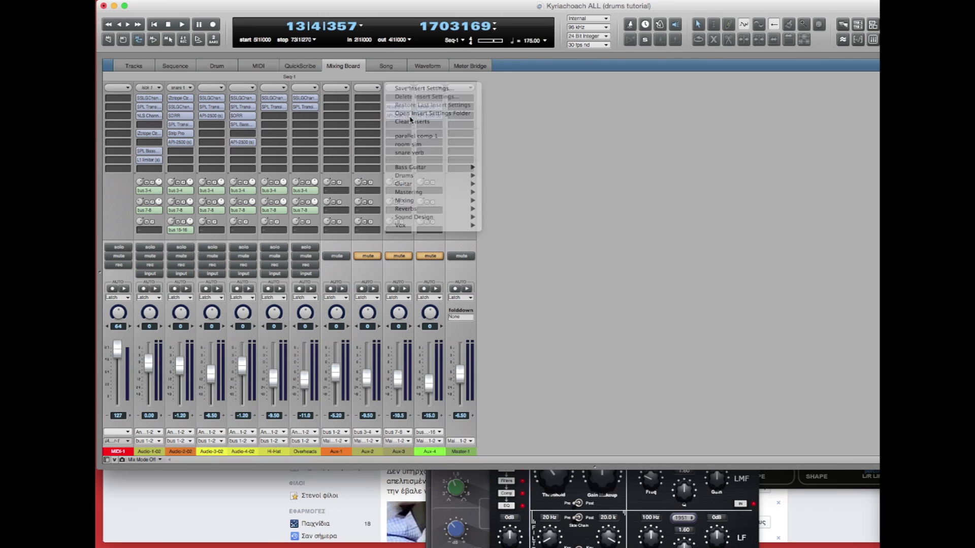
{"action": "left_click", "coordinate": [433, 88]}
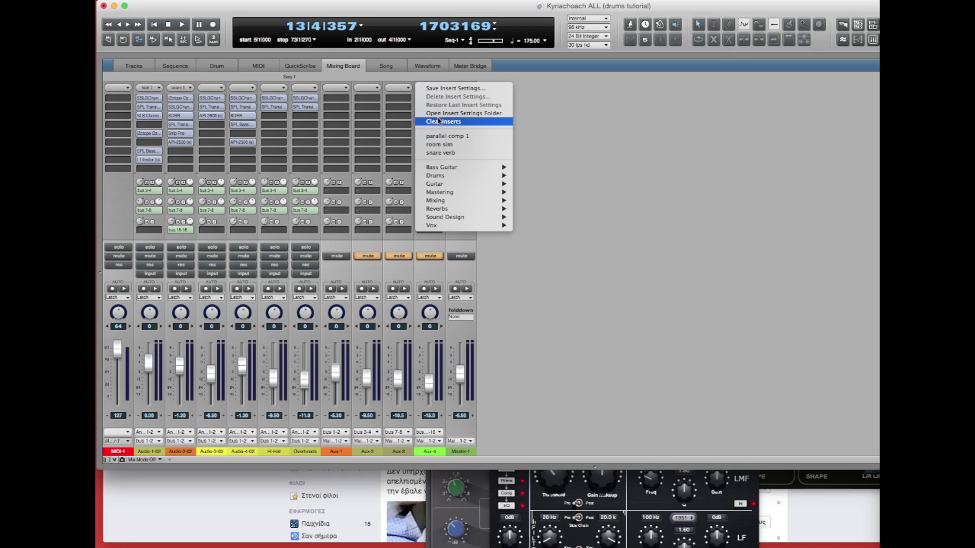
{"action": "left_click", "coordinate": [442, 122]}
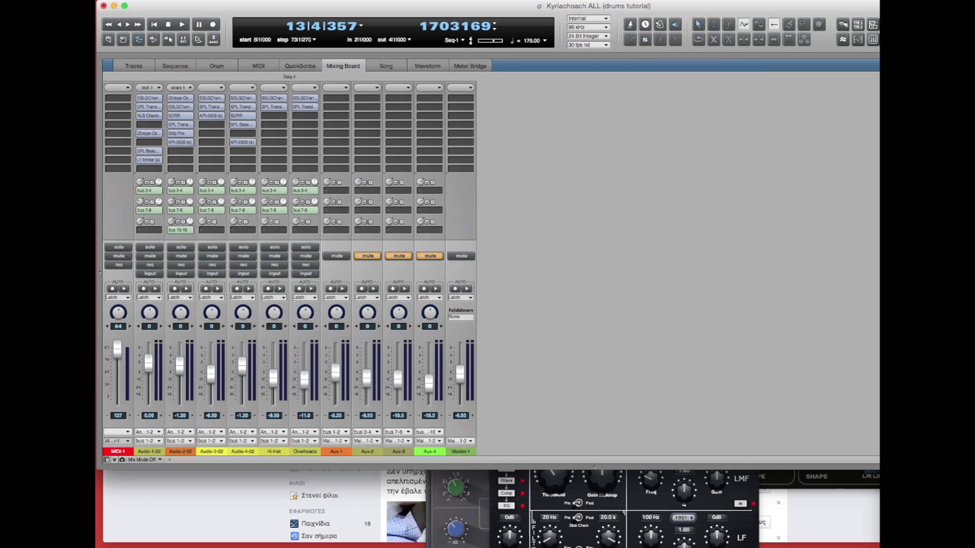
{"action": "left_click", "coordinate": [839, 8]}
{"action": "left_click_drag", "start_coordinate": [879, 469], "coordinate": [875, 489]}
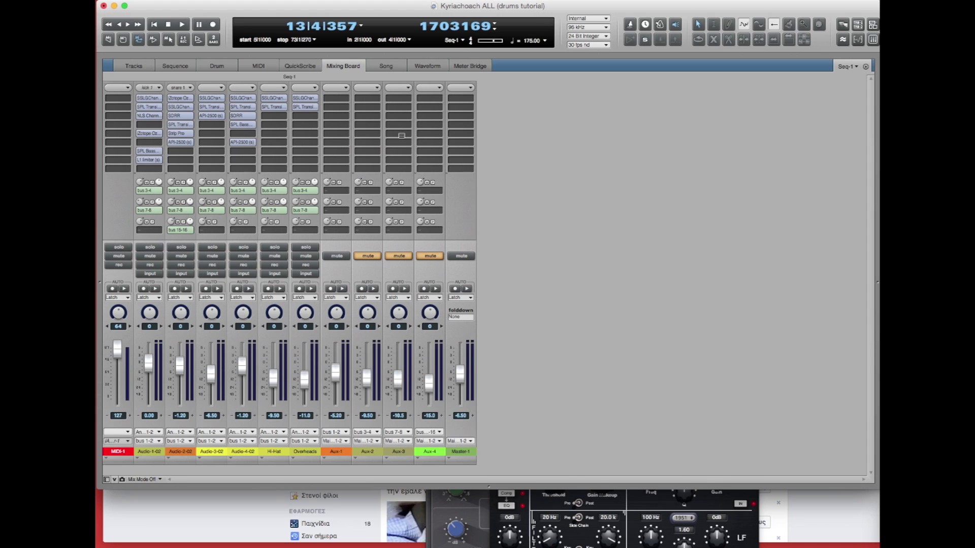
Insert the Waves API-2500 (stereo) compressor on Aux-2 and place its window beside the mixer channels.
{"action": "left_click", "coordinate": [337, 125]}
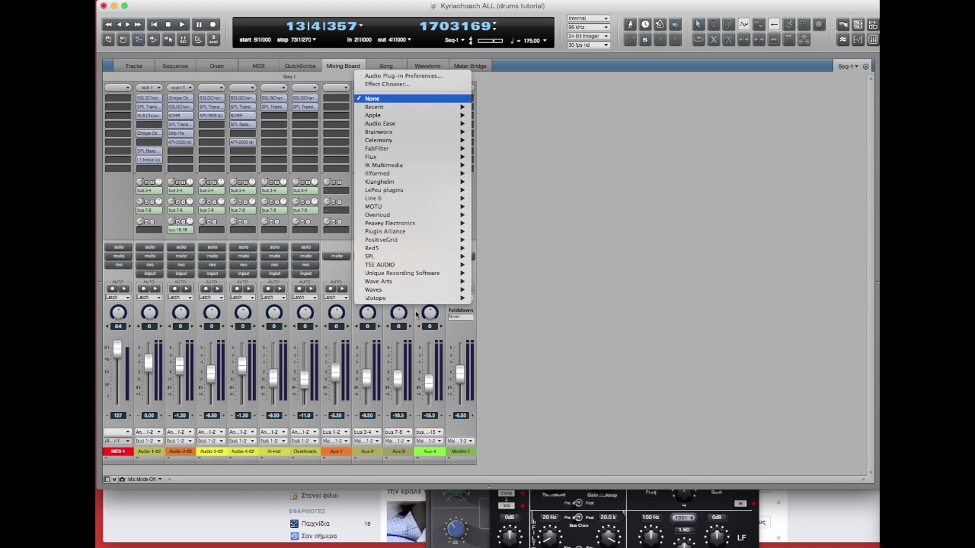
{"action": "mouse_move", "coordinate": [408, 294]}
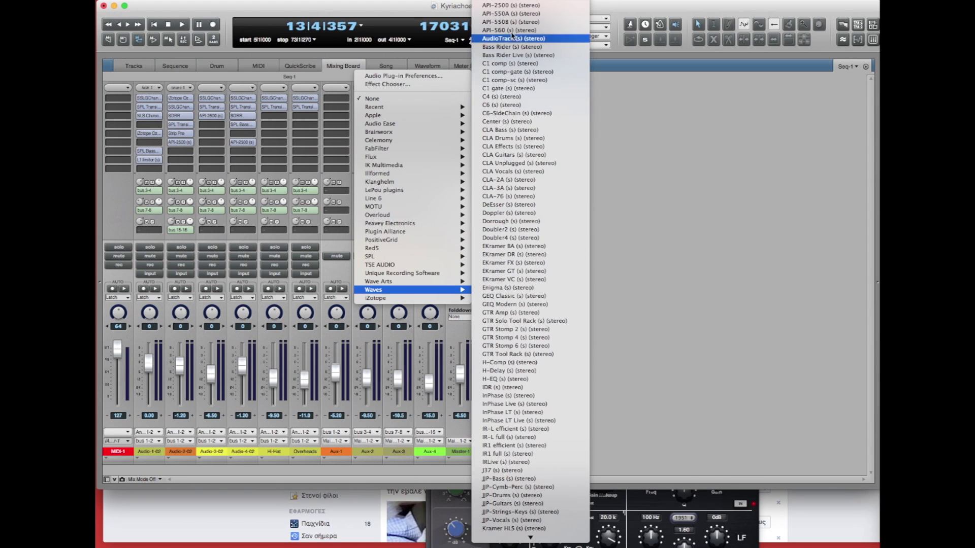
{"action": "left_click", "coordinate": [519, 6]}
{"action": "left_click_drag", "start_coordinate": [771, 206], "coordinate": [716, 144]}
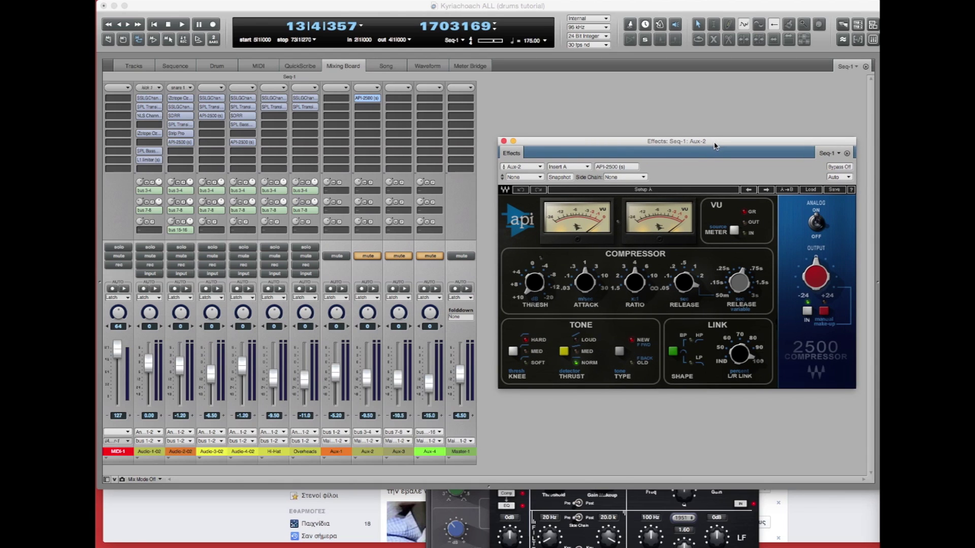
Adjust the Attack and variable Release on the Aux-2 API-2500 compressor.
{"action": "left_click", "coordinate": [588, 277]}
{"action": "left_click_drag", "start_coordinate": [588, 276], "coordinate": [588, 289]}
{"action": "left_click", "coordinate": [737, 283]}
{"action": "left_click_drag", "start_coordinate": [737, 283], "coordinate": [738, 297]}
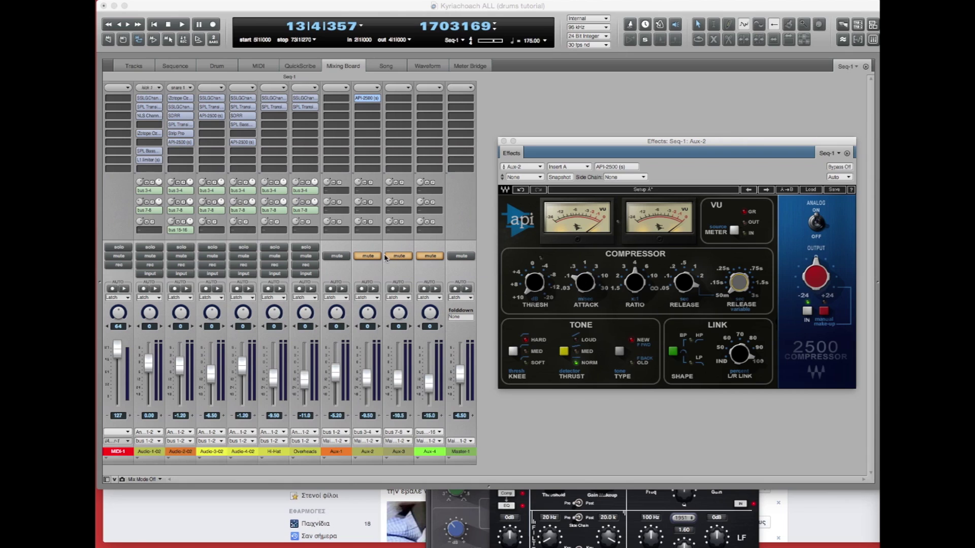
Unmute Aux-2, mute Aux-1, raise the Aux-2 fader to -5.50, and bring back the compressor window.
{"action": "left_click", "coordinate": [367, 256]}
{"action": "left_click", "coordinate": [333, 256]}
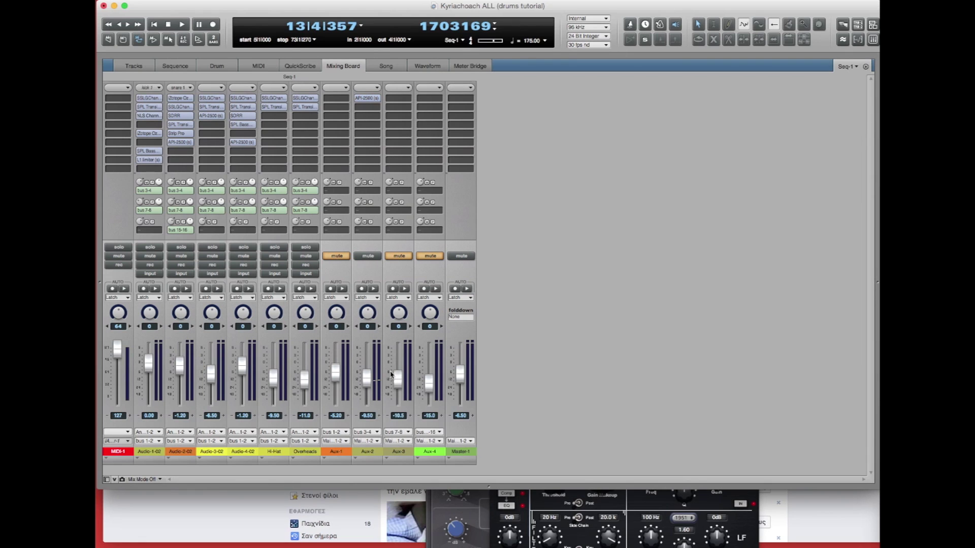
{"action": "left_click_drag", "start_coordinate": [367, 380], "coordinate": [366, 376]}
{"action": "key", "text": "super+grave"}
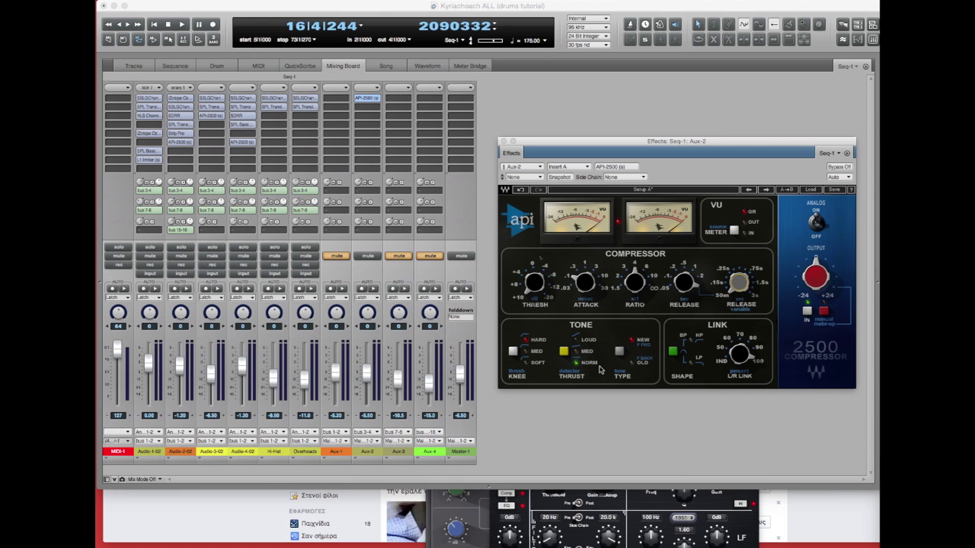
Set the compressor's Thrust to Med and, during playback, adjust the Threshold and set the Ratio to 6:1 and Output to 7.8.
{"action": "left_click", "coordinate": [564, 352]}
{"action": "left_click", "coordinate": [563, 352]}
{"action": "left_click", "coordinate": [181, 26]}
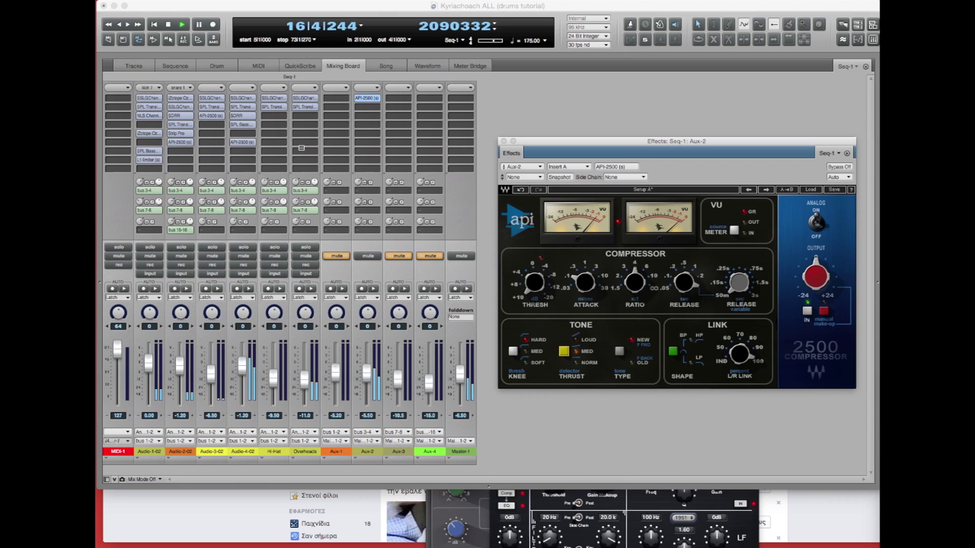
{"action": "left_click_drag", "start_coordinate": [539, 298], "coordinate": [539, 304]}
{"action": "left_click_drag", "start_coordinate": [636, 283], "coordinate": [635, 283]}
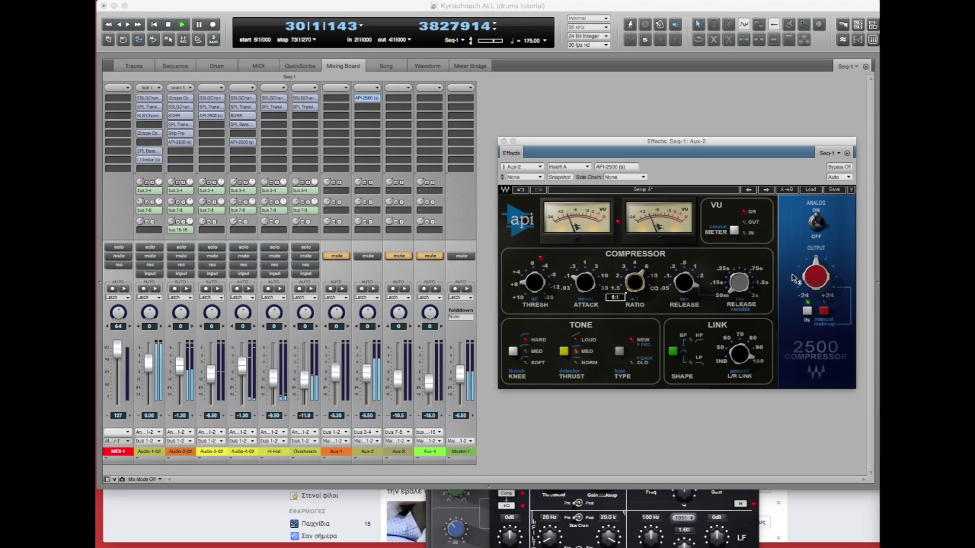
{"action": "left_click_drag", "start_coordinate": [816, 277], "coordinate": [816, 264]}
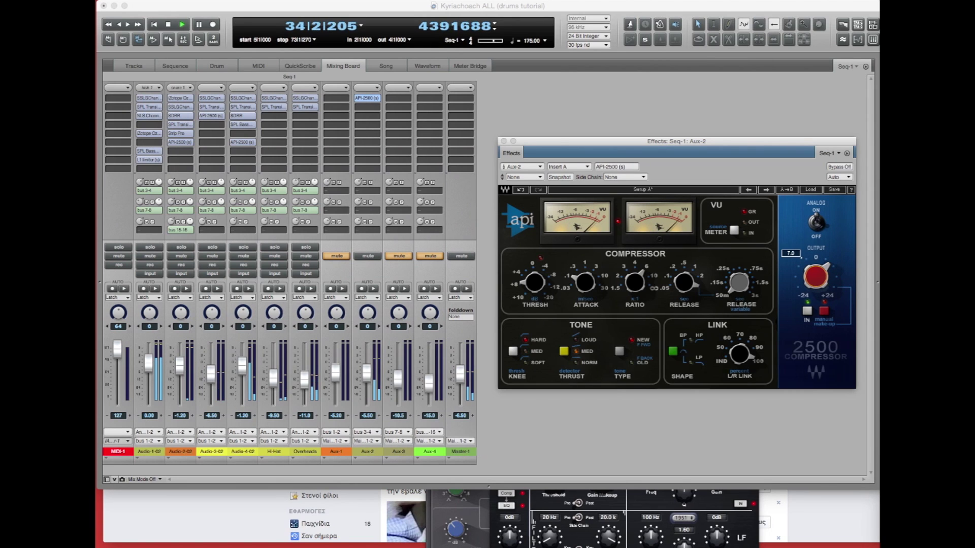
Compare the drums with the API-2500 bypassed and active on Aux-2, and stop playback.
{"action": "left_click", "coordinate": [838, 167]}
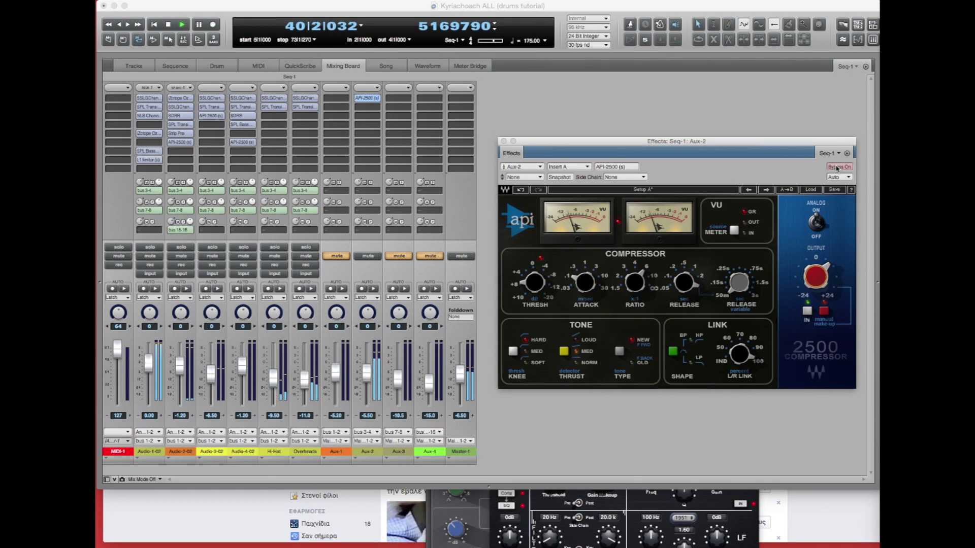
{"action": "left_click", "coordinate": [837, 167]}
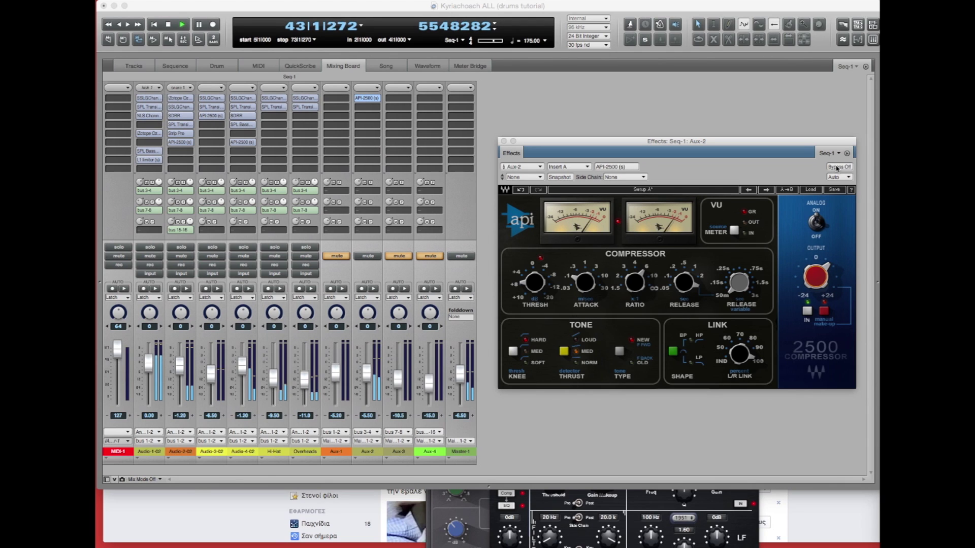
{"action": "left_click", "coordinate": [837, 167]}
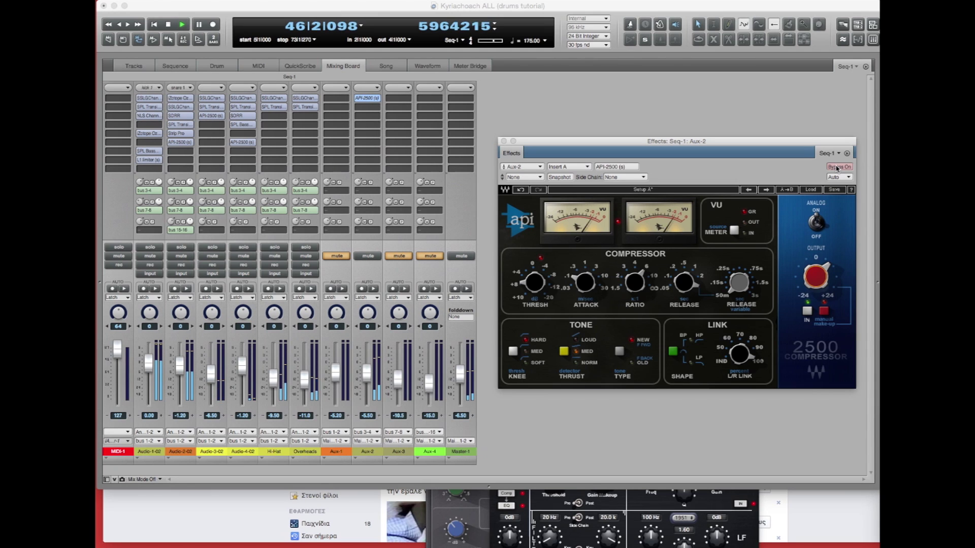
{"action": "left_click", "coordinate": [838, 167]}
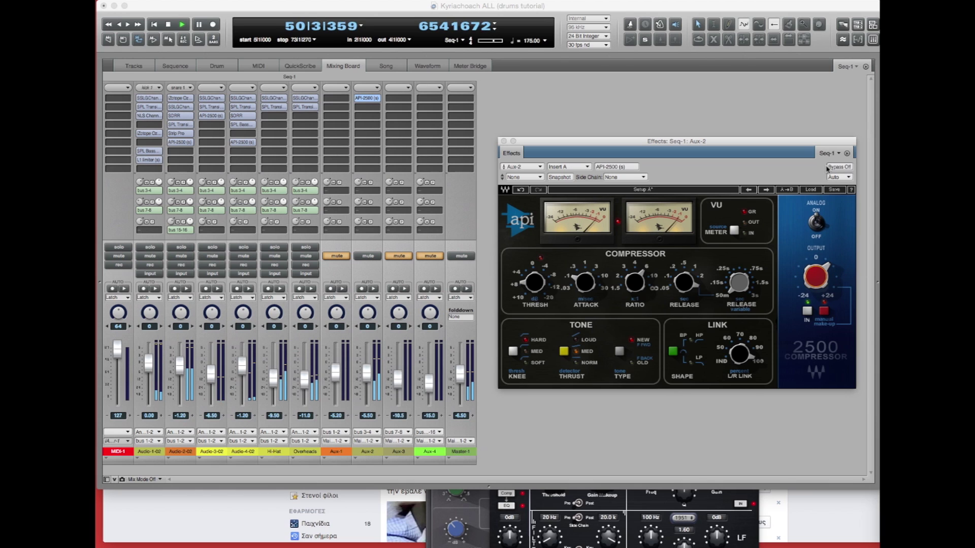
{"action": "key", "text": "space"}
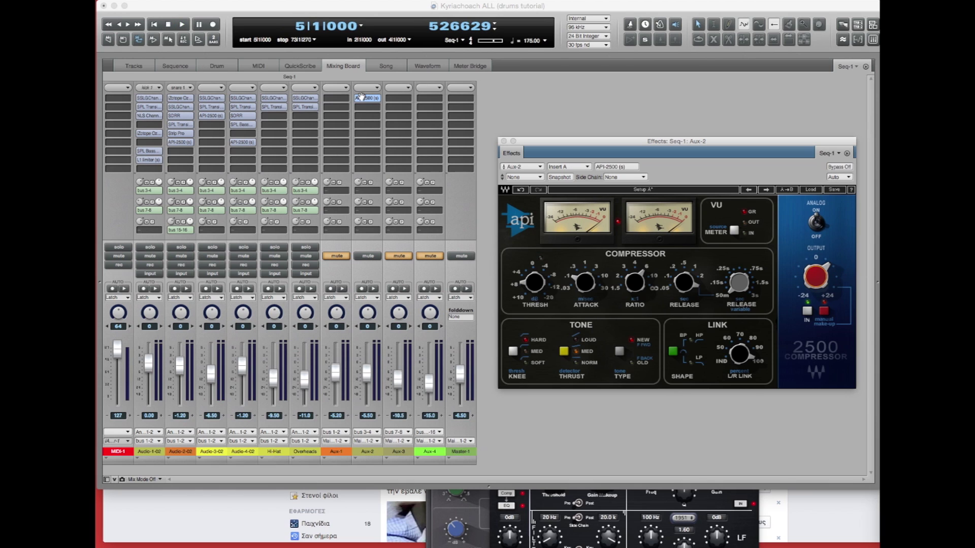
Remove the API-2500 from Aux-2 and insert a fresh Waves API-2500 (stereo) in the first slot.
{"action": "left_click", "coordinate": [373, 107]}
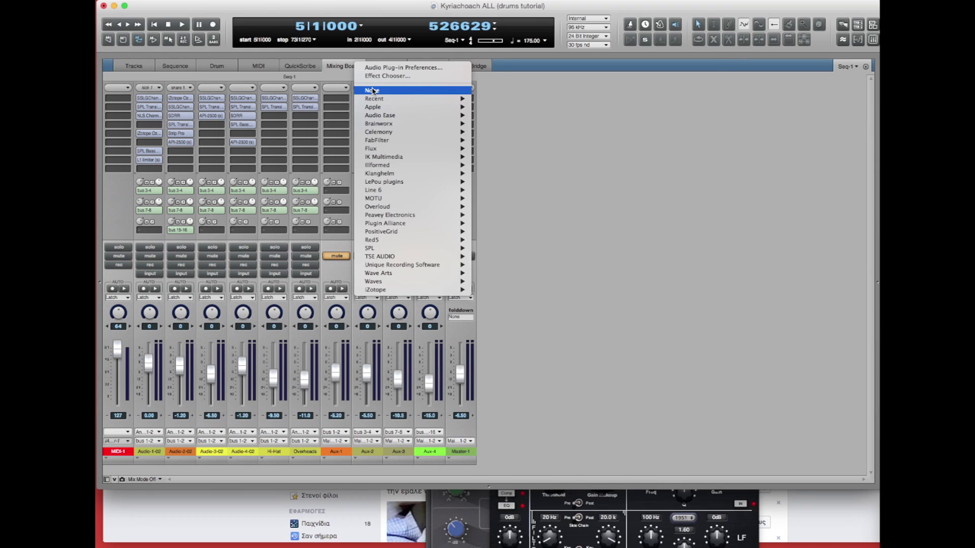
{"action": "left_click", "coordinate": [372, 90]}
{"action": "left_click", "coordinate": [371, 98]}
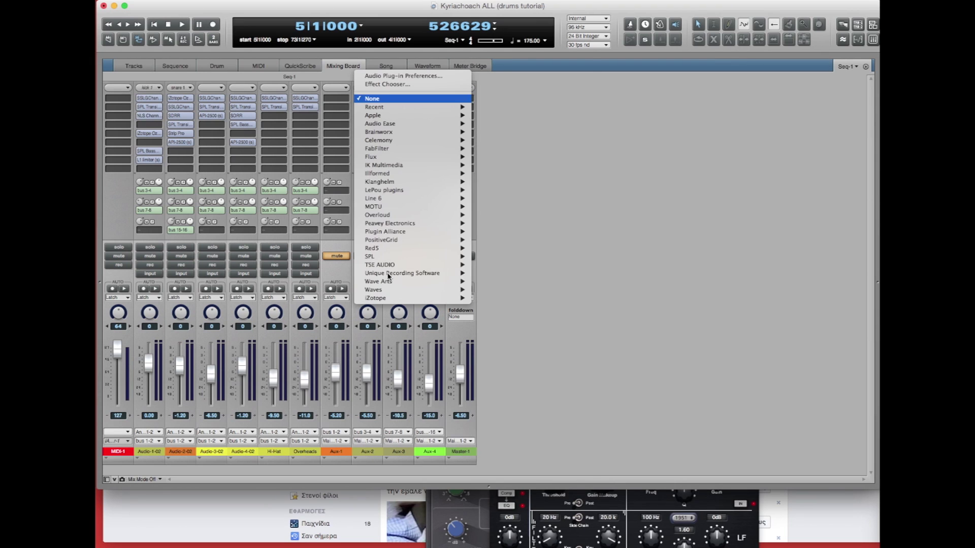
{"action": "mouse_move", "coordinate": [406, 290]}
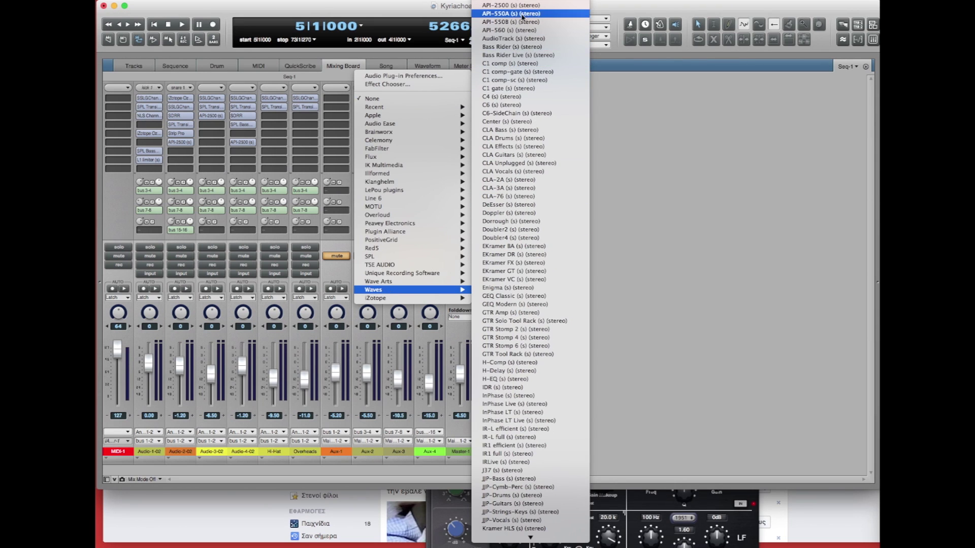
{"action": "left_click", "coordinate": [511, 5]}
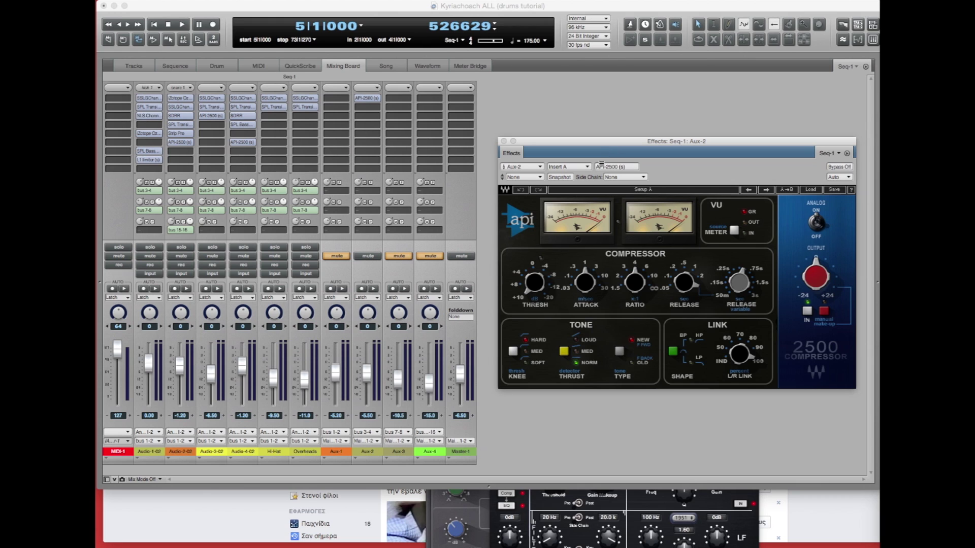
Adjust the fresh compressor's Attack and Ratio, and set its variable Release to about 0.55.
{"action": "left_click", "coordinate": [586, 286]}
{"action": "left_click_drag", "start_coordinate": [586, 286], "coordinate": [586, 286]}
{"action": "left_click", "coordinate": [636, 283]}
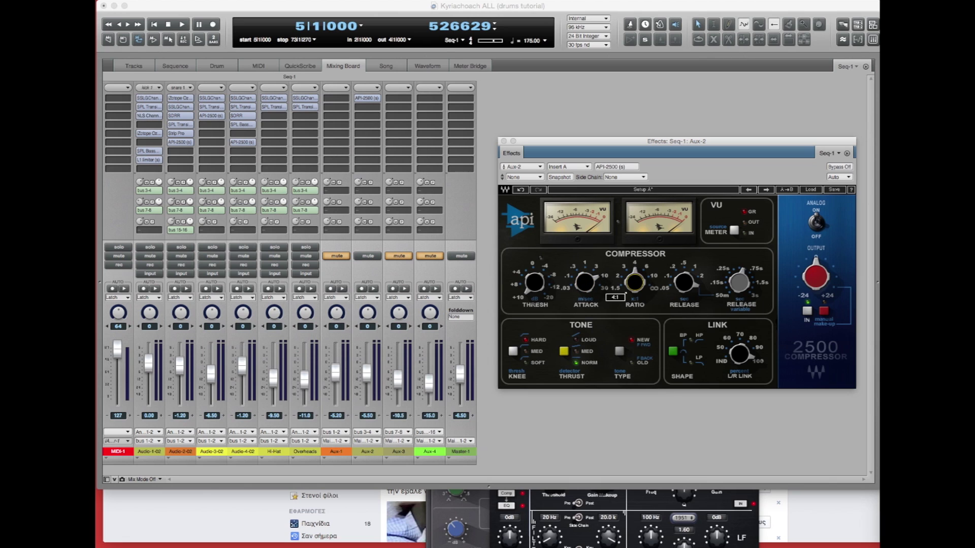
{"action": "left_click_drag", "start_coordinate": [638, 283], "coordinate": [637, 283]}
{"action": "left_click", "coordinate": [737, 288]}
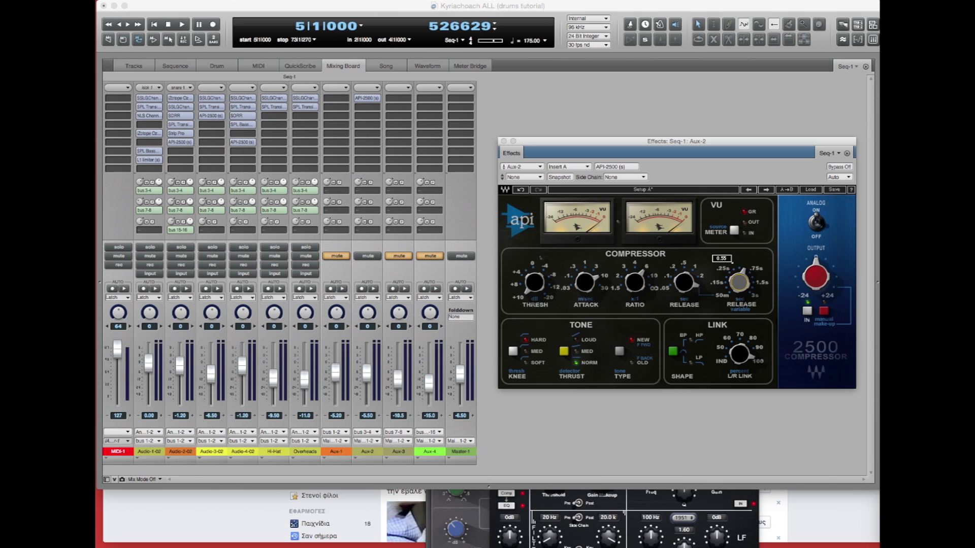
{"action": "left_click_drag", "start_coordinate": [720, 298], "coordinate": [720, 298]}
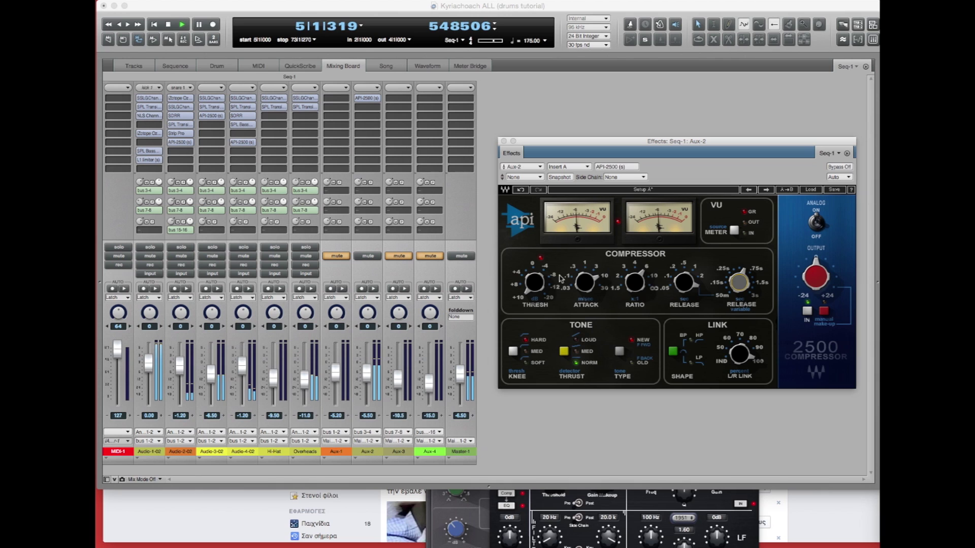
With the drums playing, set the compressor's Threshold to about 0.55 and its Output to about 7.9.
{"action": "left_click", "coordinate": [534, 283]}
{"action": "left_click_drag", "start_coordinate": [535, 283], "coordinate": [535, 287]}
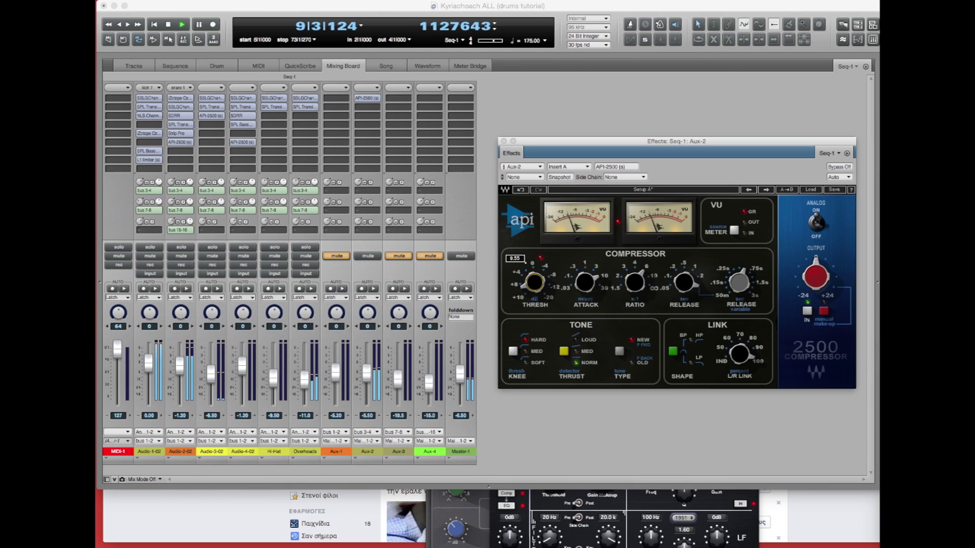
{"action": "left_click_drag", "start_coordinate": [816, 277], "coordinate": [816, 265]}
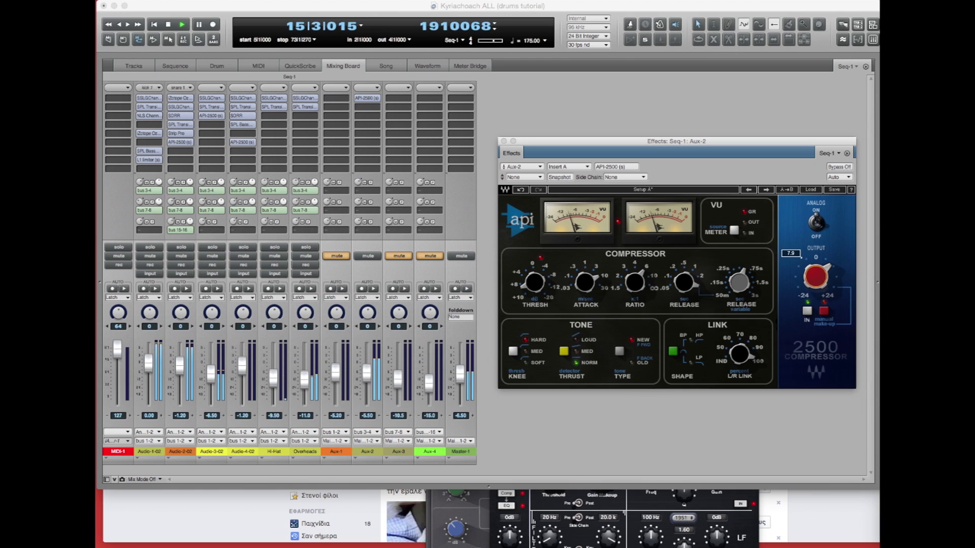
Fine-tune the compressor's Output while comparing the bypassed and active sound, leave it active, and stop playback.
{"action": "left_click", "coordinate": [835, 167]}
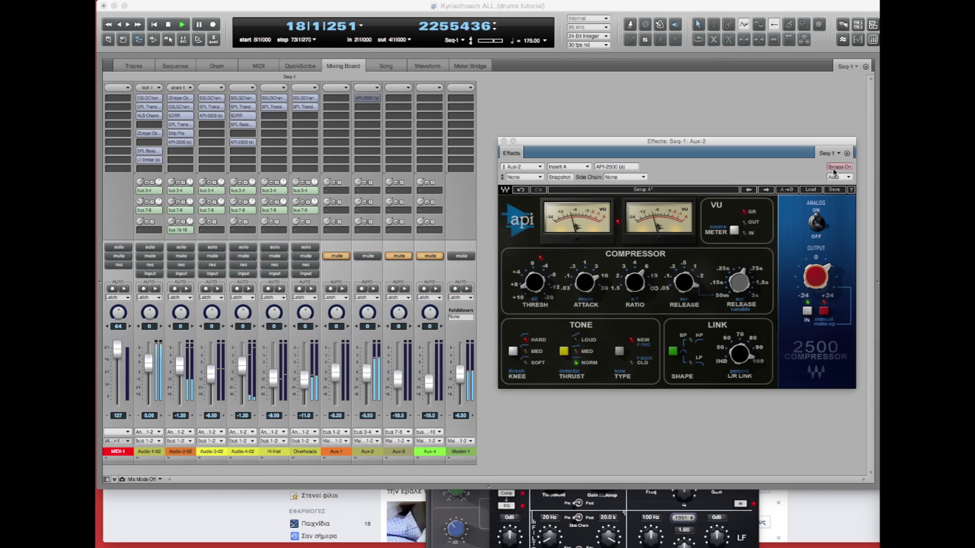
{"action": "left_click", "coordinate": [834, 169]}
{"action": "left_click", "coordinate": [820, 265]}
{"action": "left_click_drag", "start_coordinate": [821, 266], "coordinate": [820, 264]}
{"action": "left_click", "coordinate": [839, 167]}
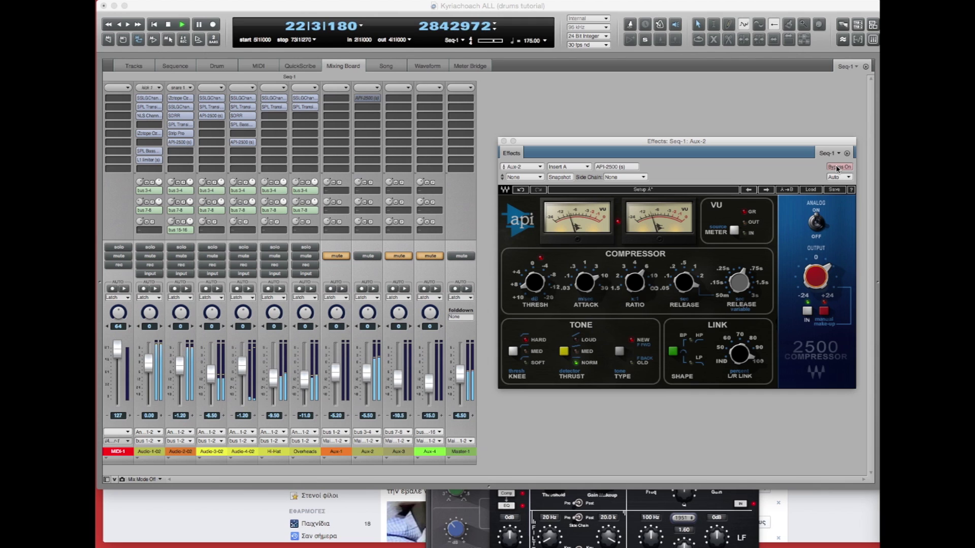
{"action": "left_click", "coordinate": [839, 168]}
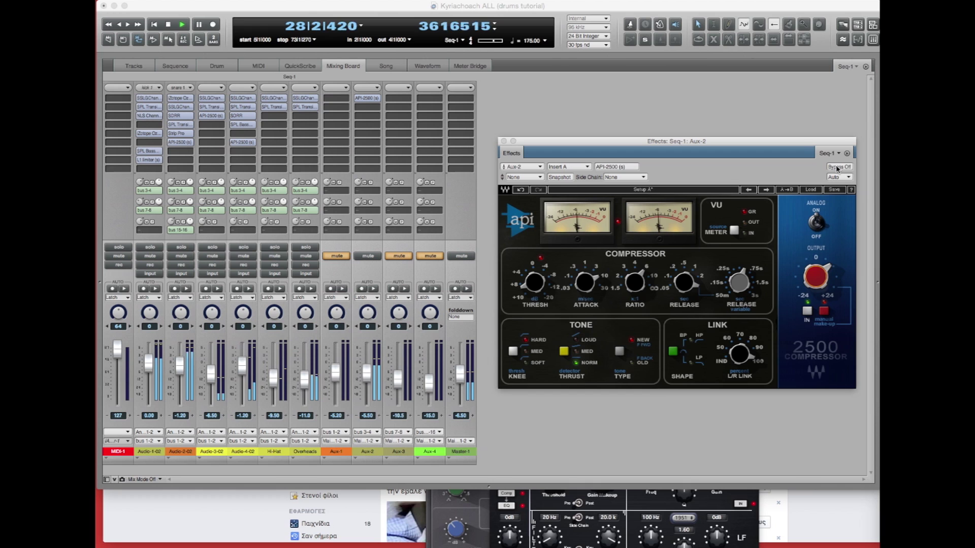
{"action": "key", "text": "space"}
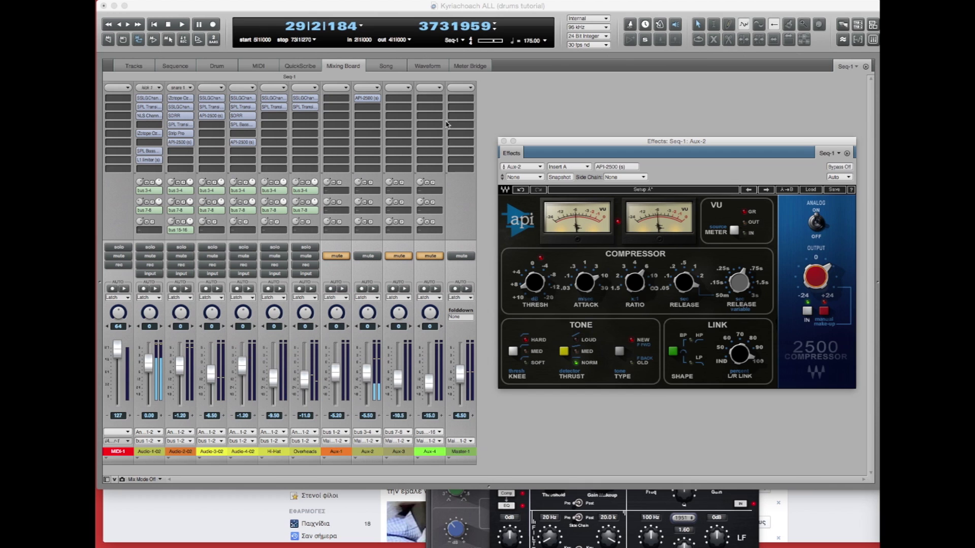
Replace the API-2500 on Aux-2 with the Waves PuigChild 670 (stereo) and move its window fully into view.
{"action": "left_click", "coordinate": [367, 98]}
{"action": "left_click", "coordinate": [367, 98]}
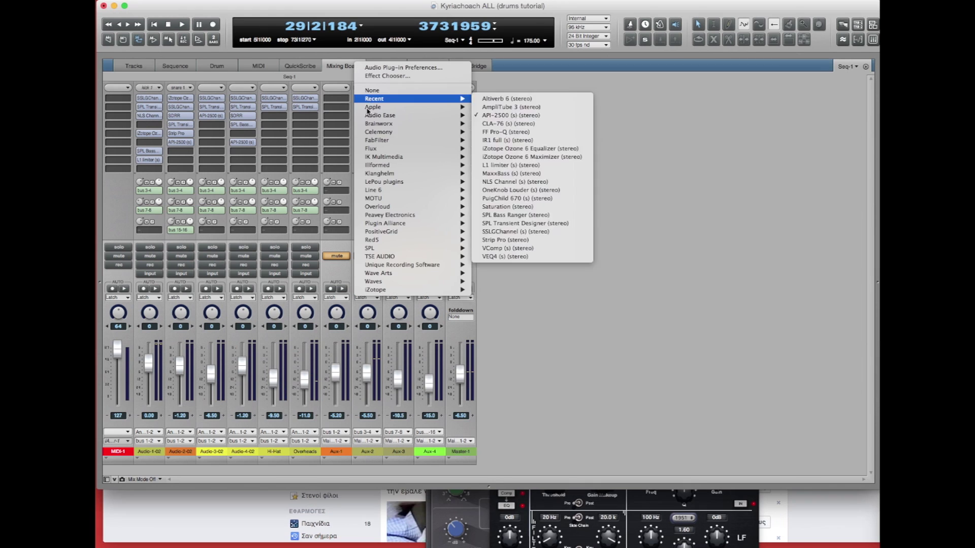
{"action": "mouse_move", "coordinate": [415, 287]}
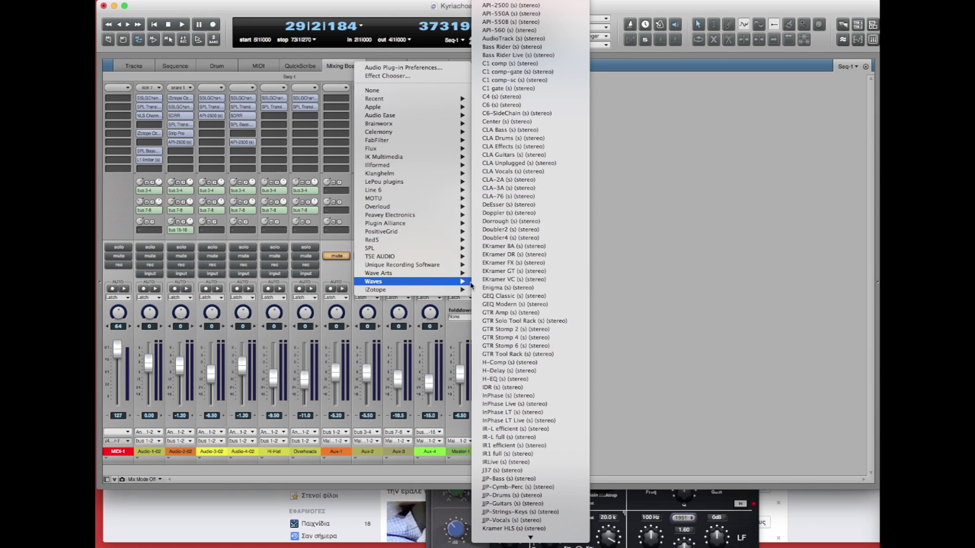
{"action": "scroll", "coordinate": [483, 284], "scroll_direction": "down", "scroll_amount": 3}
{"action": "scroll", "coordinate": [483, 284], "scroll_direction": "down", "scroll_amount": 10}
{"action": "scroll", "coordinate": [482, 285], "scroll_direction": "down", "scroll_amount": 8}
{"action": "scroll", "coordinate": [483, 284], "scroll_direction": "down", "scroll_amount": 15}
{"action": "scroll", "coordinate": [507, 298], "scroll_direction": "down", "scroll_amount": 11}
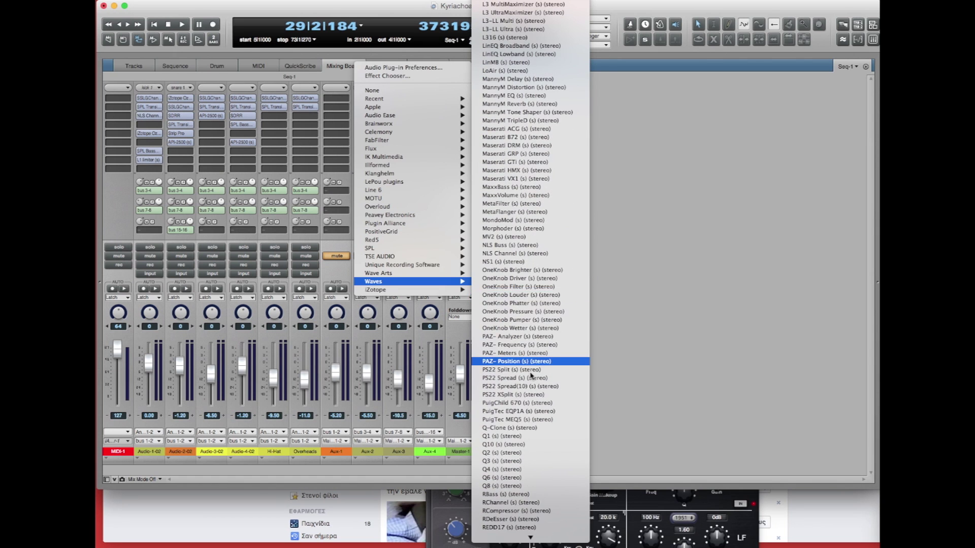
{"action": "left_click", "coordinate": [519, 405]}
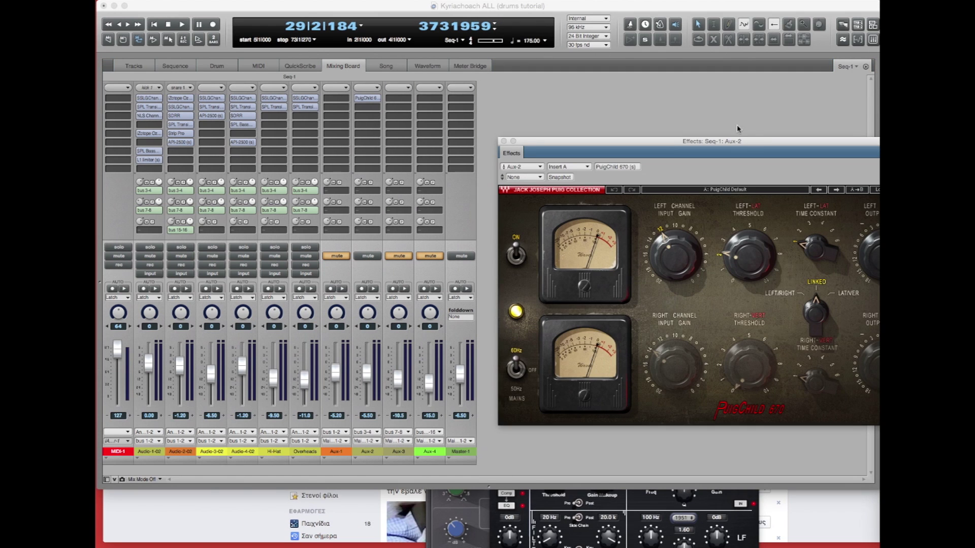
{"action": "left_click_drag", "start_coordinate": [745, 145], "coordinate": [674, 142]}
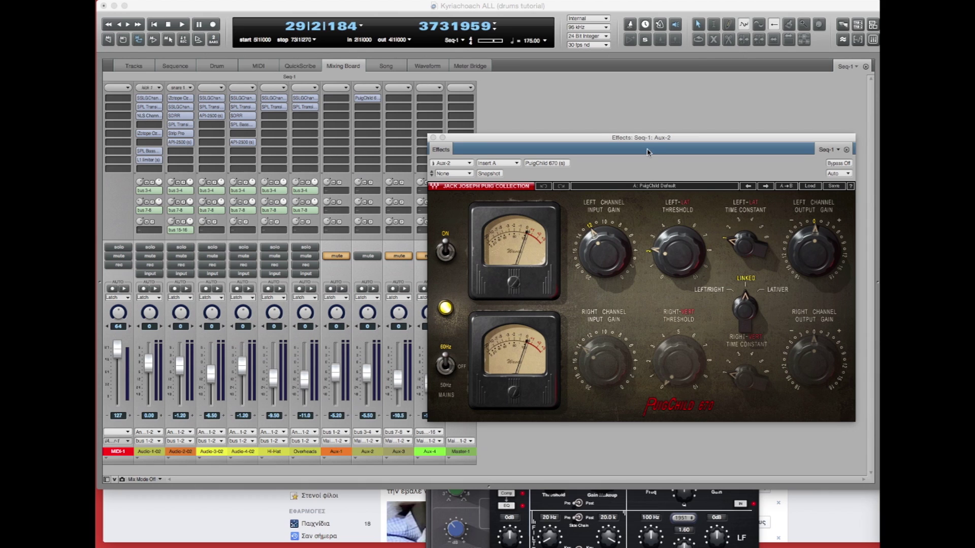
{"action": "left_click_drag", "start_coordinate": [614, 139], "coordinate": [588, 91]}
Play the drums from the start and set the PuigChild's channel mode to Lat/Ver after auditioning Left/Right.
{"action": "left_click", "coordinate": [153, 24]}
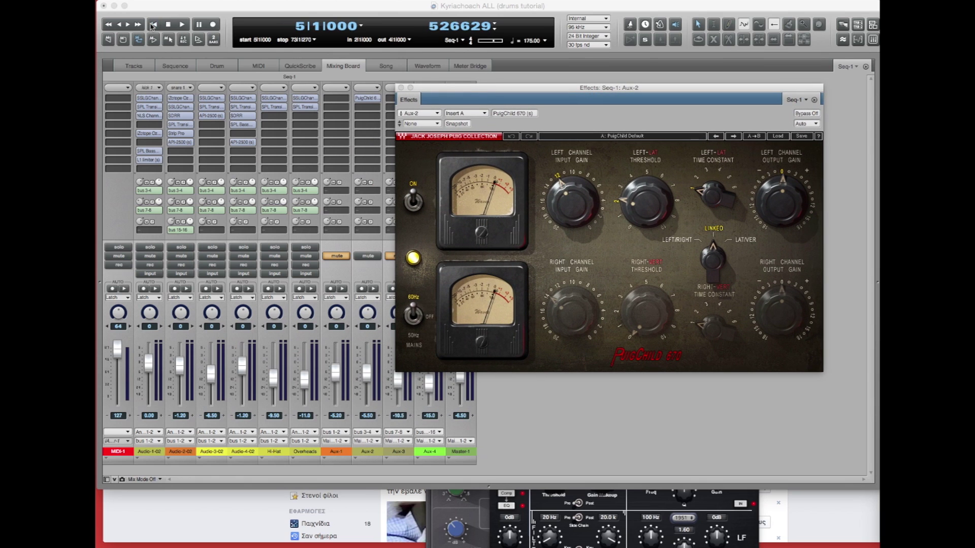
{"action": "key", "text": "space"}
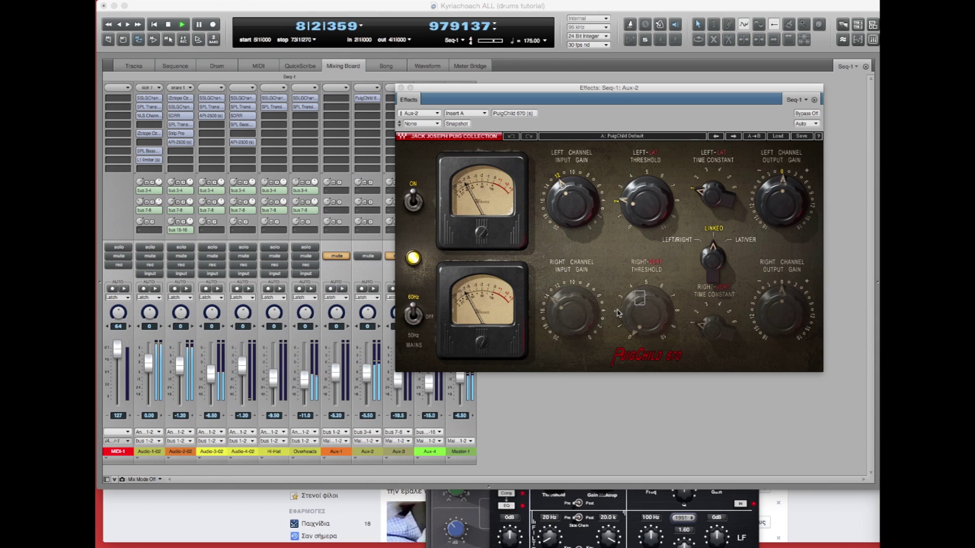
{"action": "key", "text": "space"}
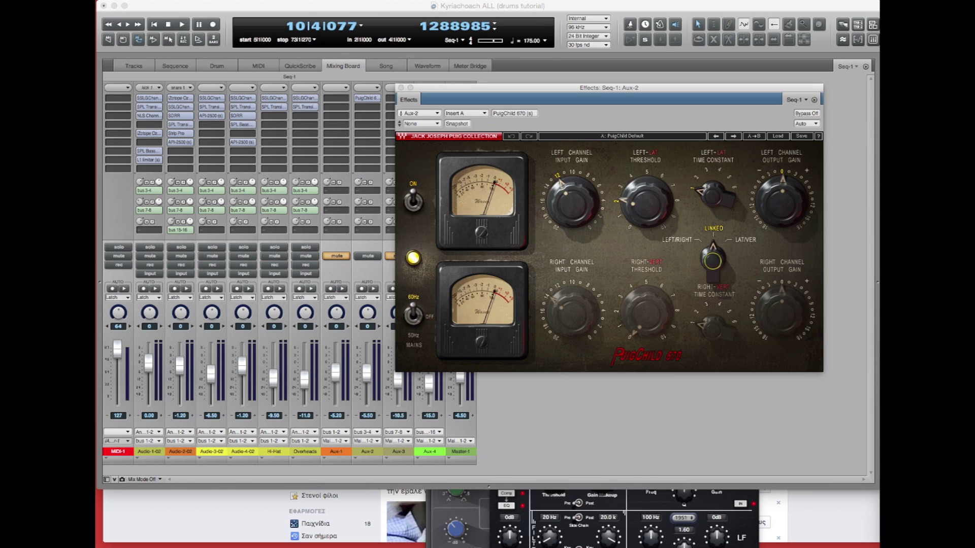
{"action": "left_click", "coordinate": [713, 261]}
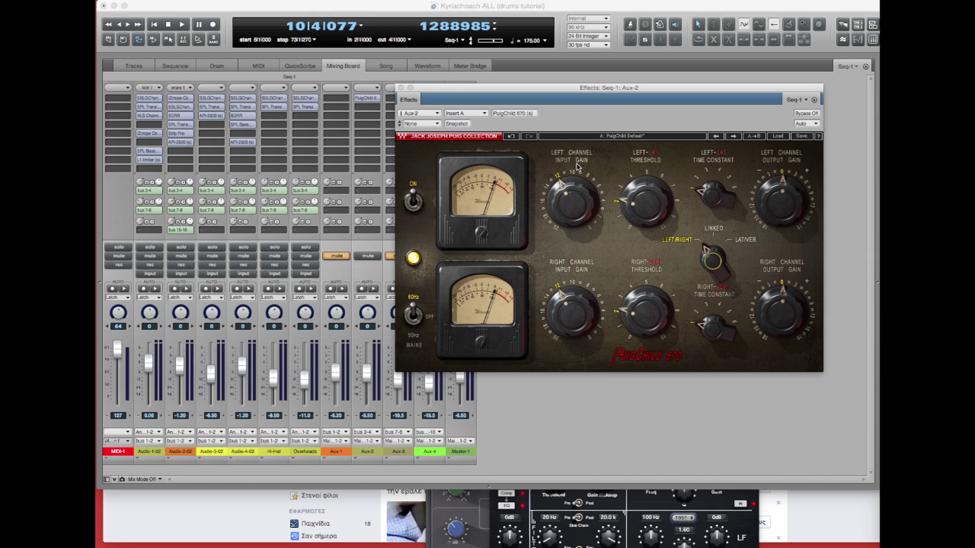
{"action": "key", "text": "space"}
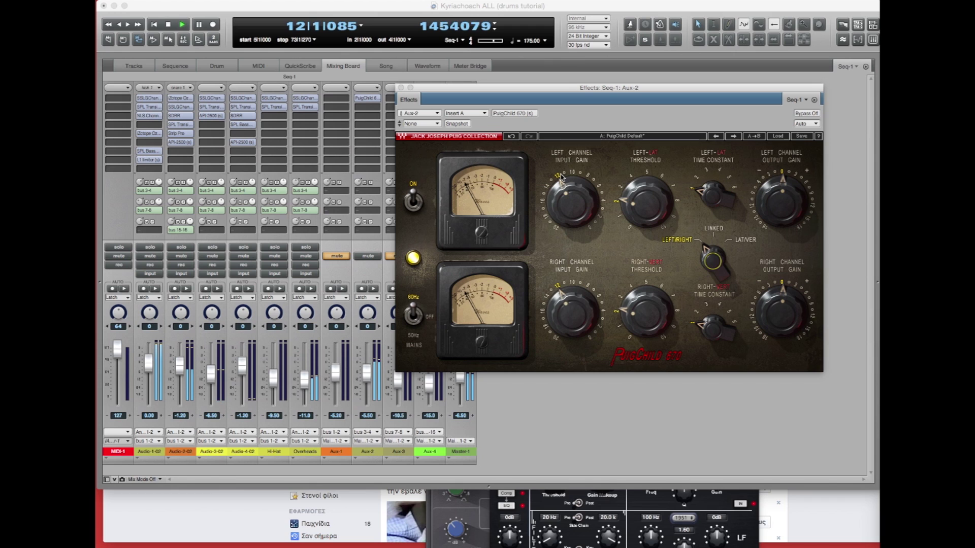
{"action": "mouse_move", "coordinate": [573, 310]}
{"action": "left_mouse_down"}
{"action": "mouse_move", "coordinate": [573, 289]}
{"action": "mouse_move", "coordinate": [573, 330]}
{"action": "mouse_move", "coordinate": [573, 318]}
{"action": "left_mouse_up"}
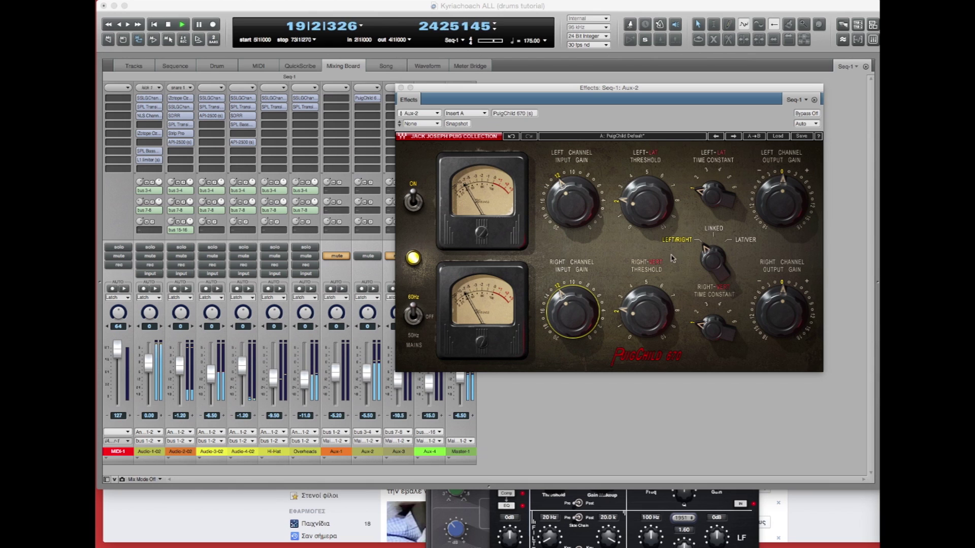
{"action": "left_click", "coordinate": [712, 259]}
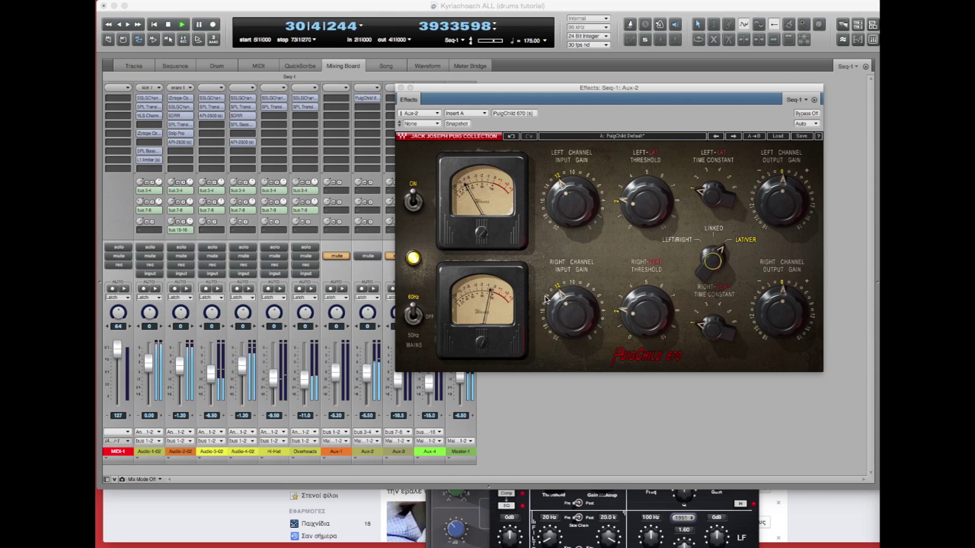
Set the PuigChild's right channel Input Gain to 7 and its right Threshold to about 4.1, and close the plug-in.
{"action": "left_click", "coordinate": [573, 317]}
{"action": "left_click_drag", "start_coordinate": [572, 318], "coordinate": [573, 302]}
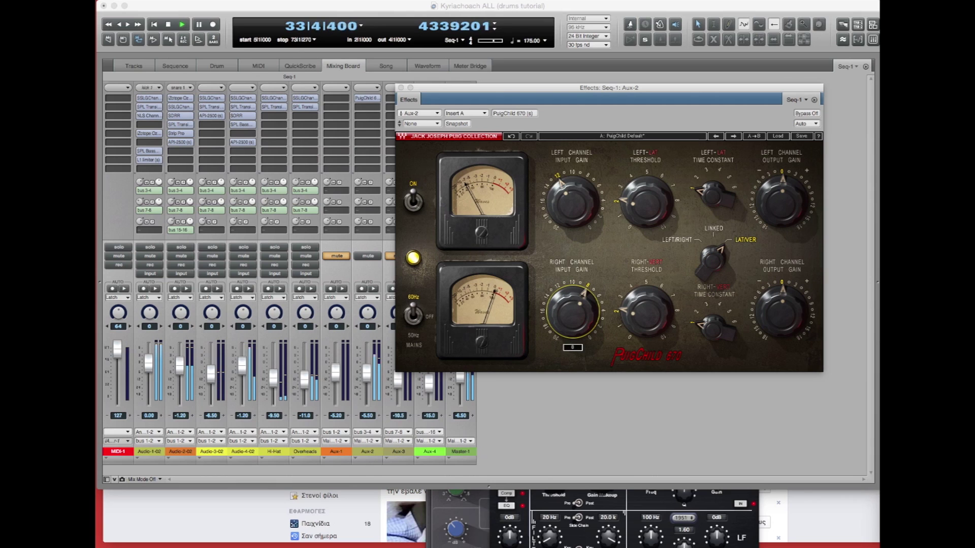
{"action": "left_click_drag", "start_coordinate": [573, 302], "coordinate": [572, 304]}
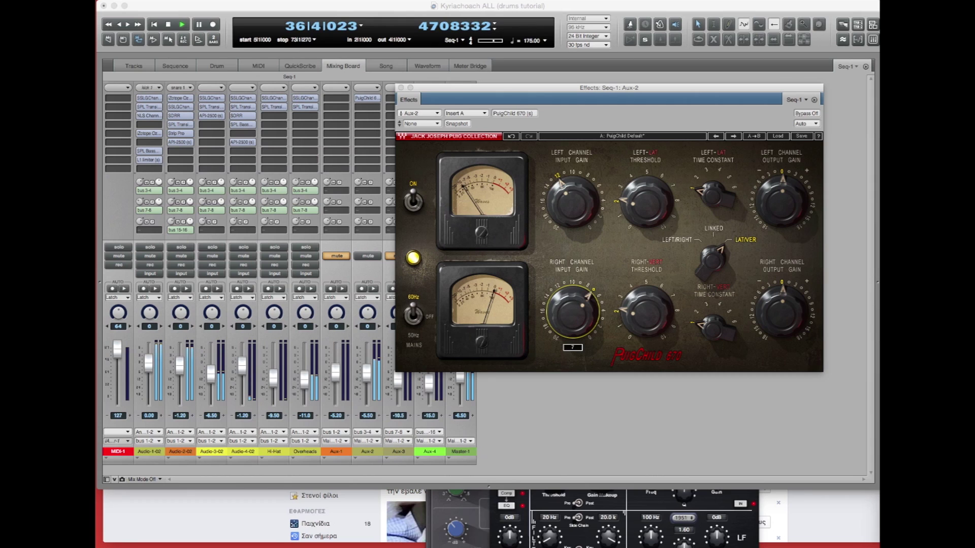
{"action": "mouse_move", "coordinate": [567, 315]}
{"action": "left_mouse_down"}
{"action": "mouse_move", "coordinate": [567, 323]}
{"action": "mouse_move", "coordinate": [567, 315]}
{"action": "left_mouse_up"}
{"action": "left_click_drag", "start_coordinate": [646, 313], "coordinate": [646, 300]}
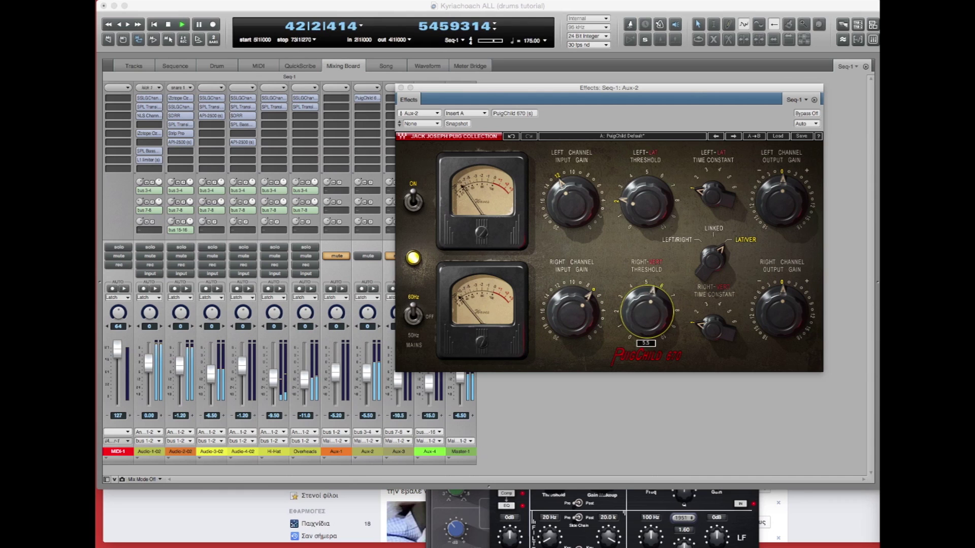
{"action": "left_click_drag", "start_coordinate": [634, 305], "coordinate": [633, 309]}
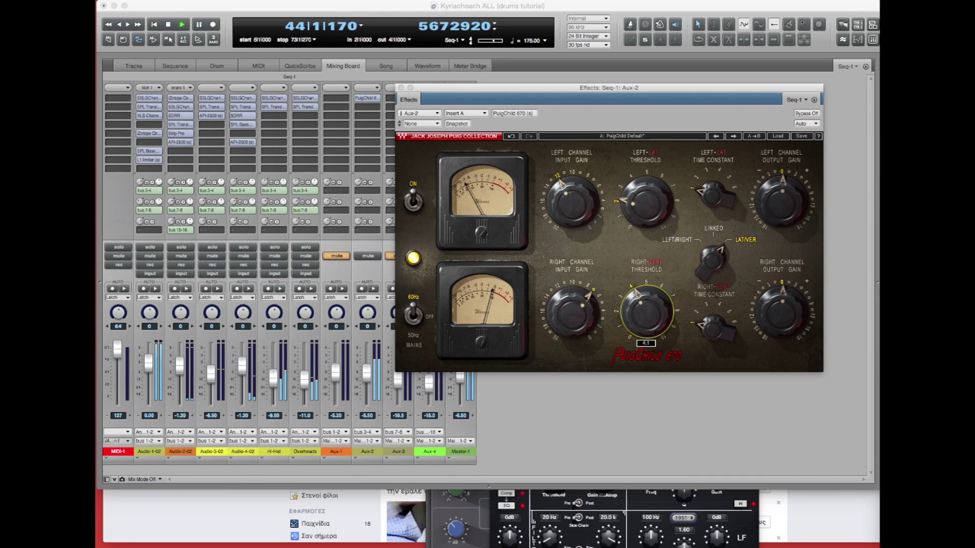
{"action": "key", "text": "super+w"}
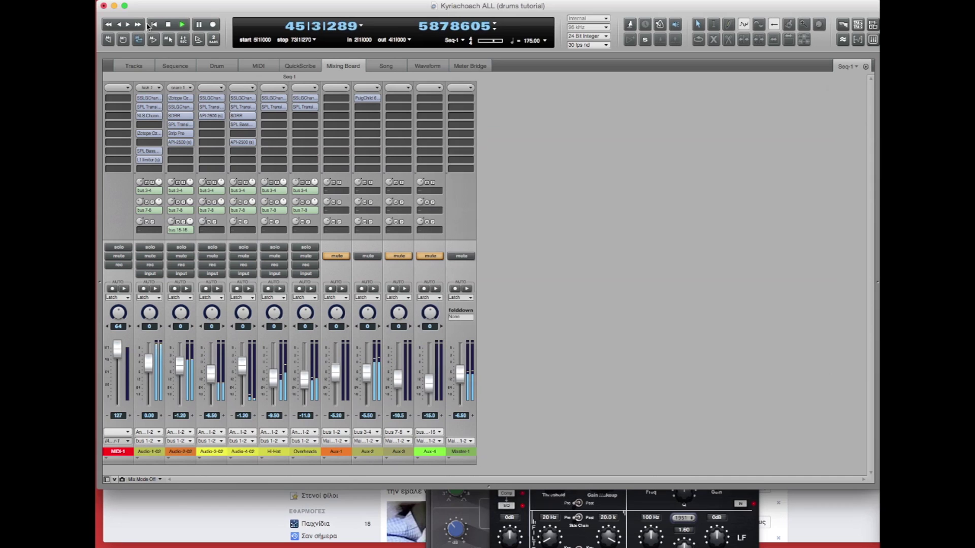
Reopen the PuigChild on Aux-2, reduce the right channel Input Gain to about 5, and compare the bypassed and active sound.
{"action": "left_click", "coordinate": [366, 98]}
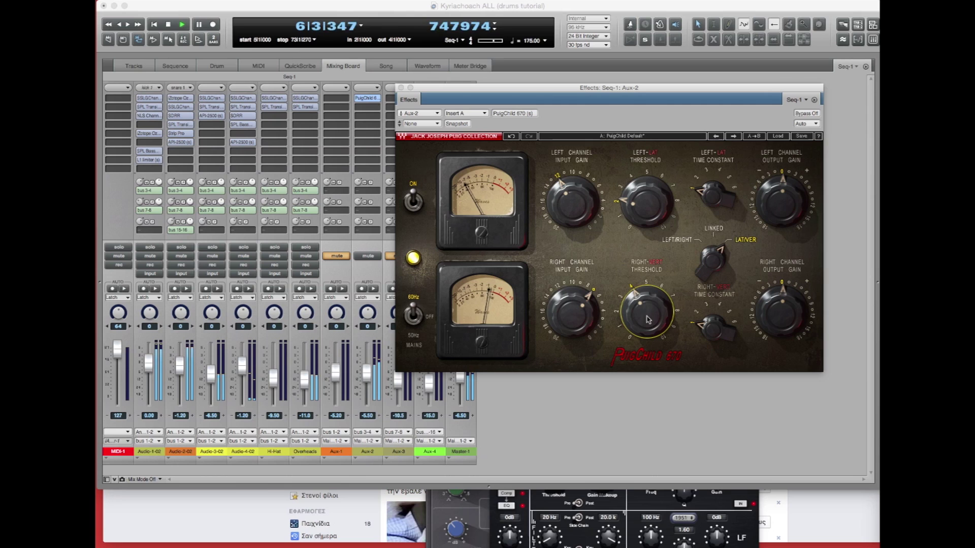
{"action": "left_click_drag", "start_coordinate": [572, 314], "coordinate": [588, 317]}
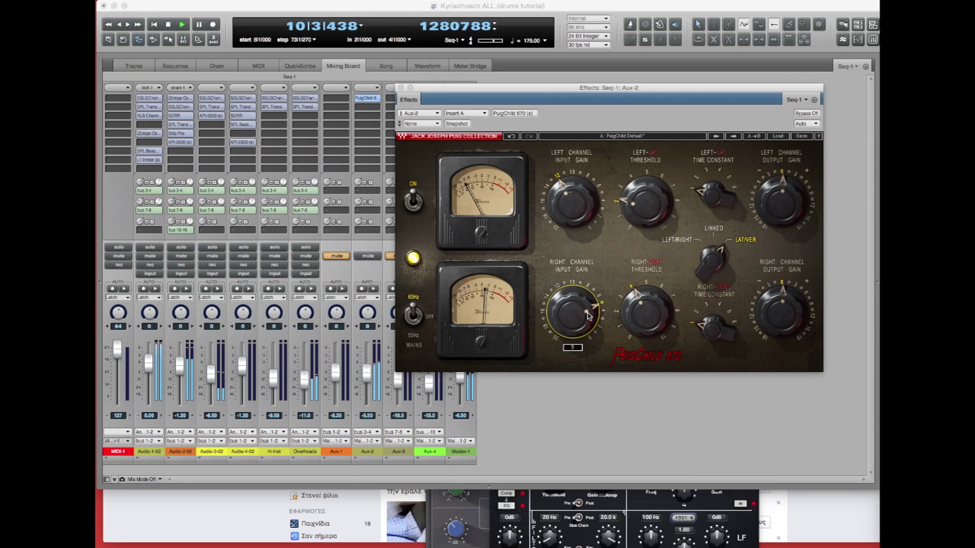
{"action": "left_click_drag", "start_coordinate": [782, 312], "coordinate": [782, 310]}
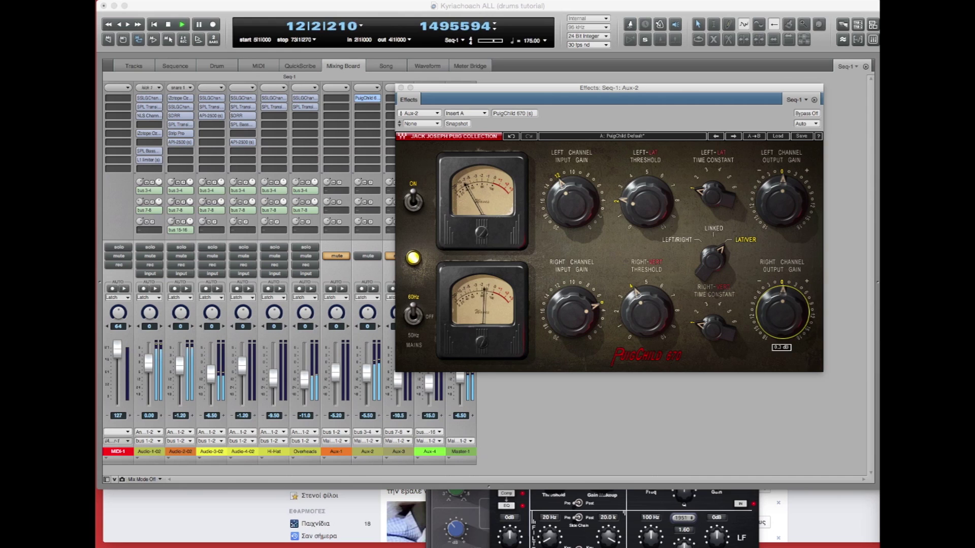
{"action": "left_click", "coordinate": [807, 113]}
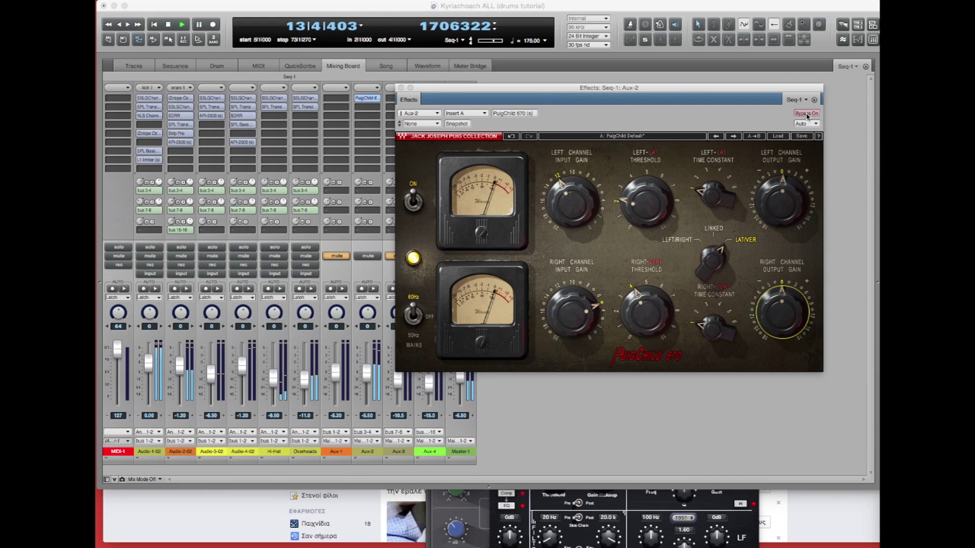
{"action": "left_click", "coordinate": [807, 114]}
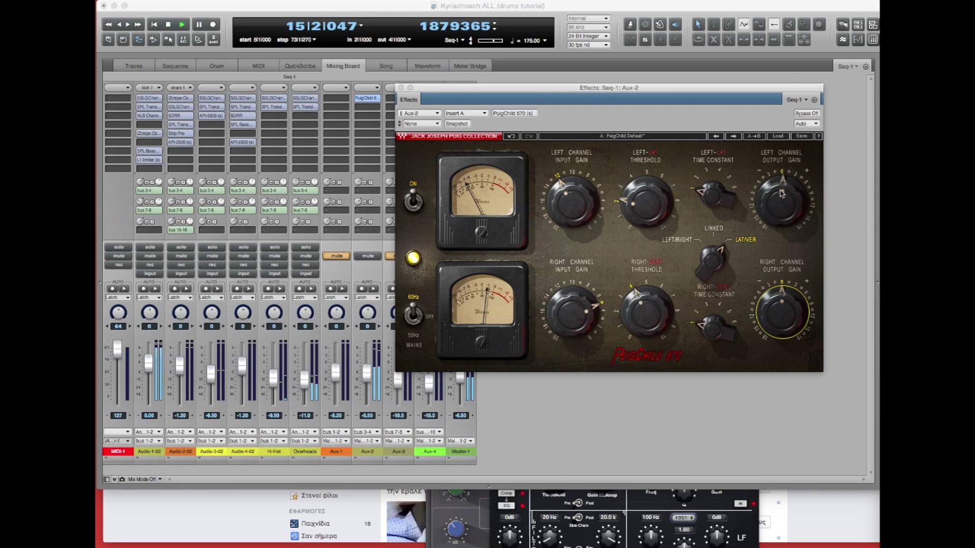
Set the right Output Gain to about -5.3 dB and the left to about 4.1 dB, compare against bypass, and stop playback.
{"action": "mouse_move", "coordinate": [782, 311]}
{"action": "left_mouse_down"}
{"action": "mouse_move", "coordinate": [782, 329]}
{"action": "mouse_move", "coordinate": [780, 305]}
{"action": "left_mouse_up"}
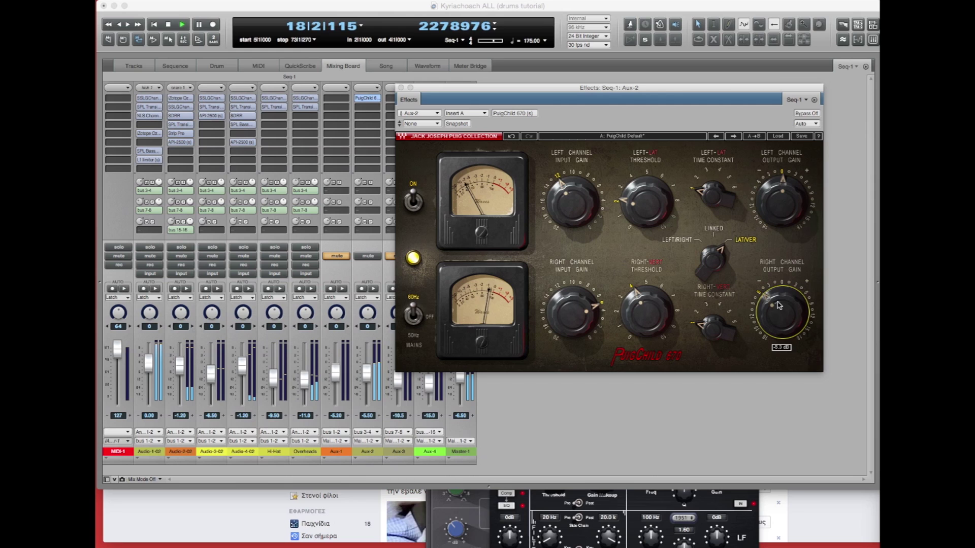
{"action": "left_click_drag", "start_coordinate": [782, 203], "coordinate": [782, 170]}
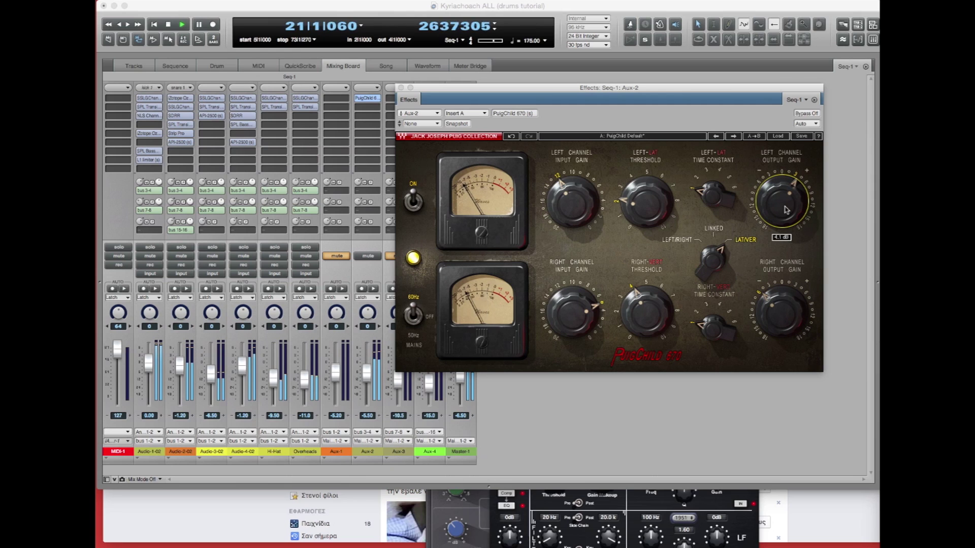
{"action": "left_click", "coordinate": [805, 115]}
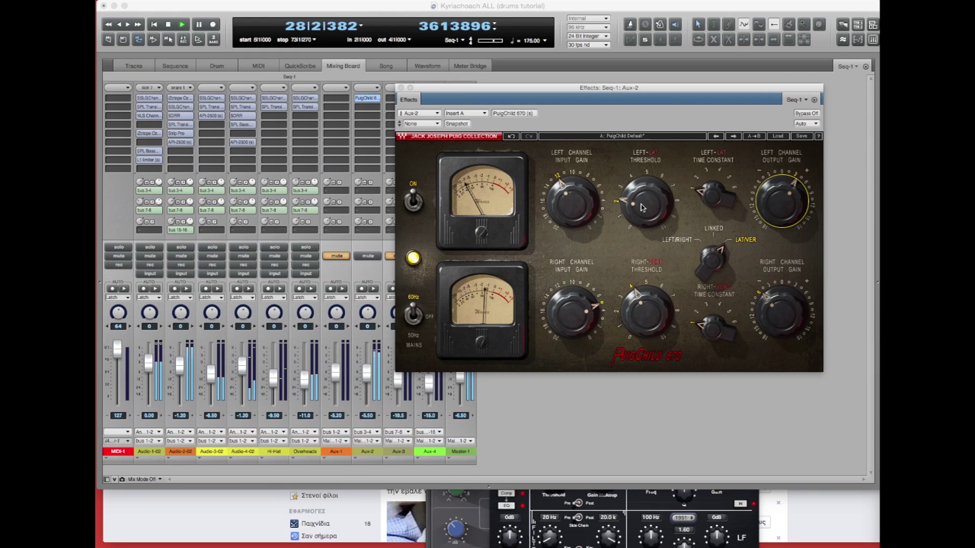
{"action": "left_click", "coordinate": [805, 114]}
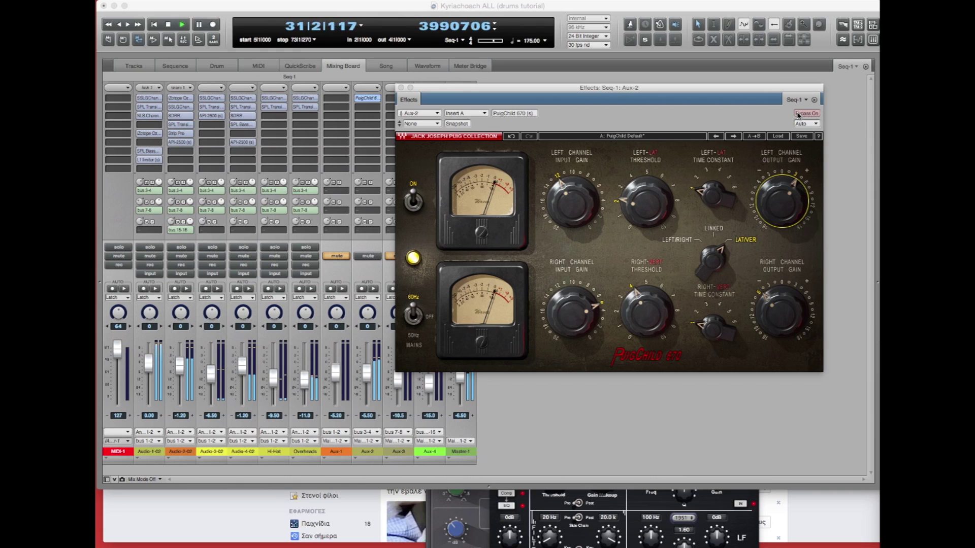
{"action": "left_click", "coordinate": [799, 115]}
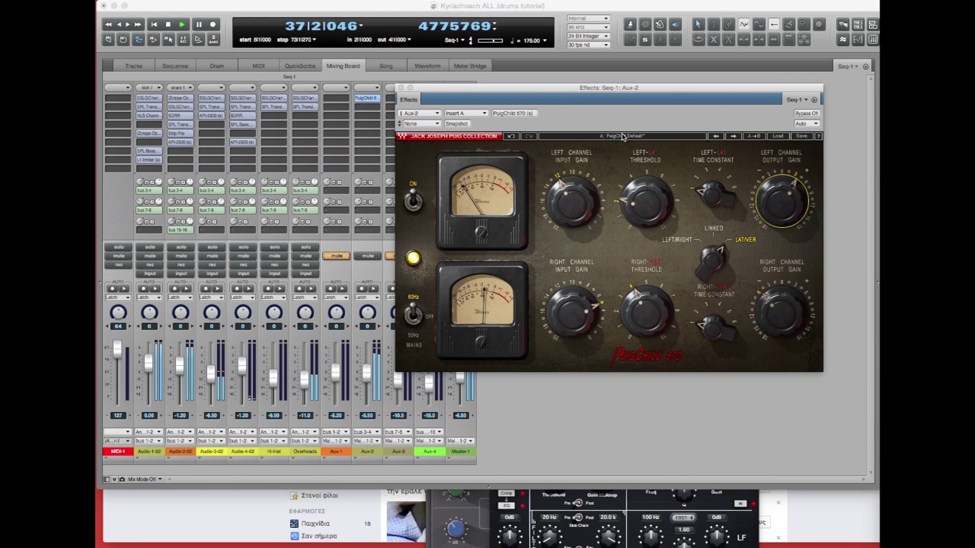
{"action": "key", "text": "space"}
Insert the Audio Ease Altiverb 6 reverb in the first slot of Aux-3 and move its window into view.
{"action": "left_click_drag", "start_coordinate": [538, 90], "coordinate": [567, 93]}
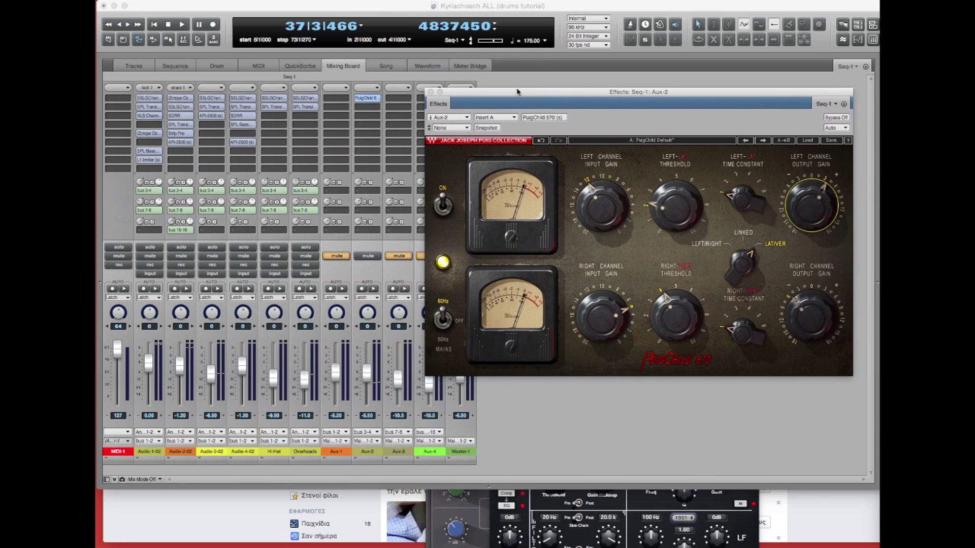
{"action": "left_click", "coordinate": [397, 101]}
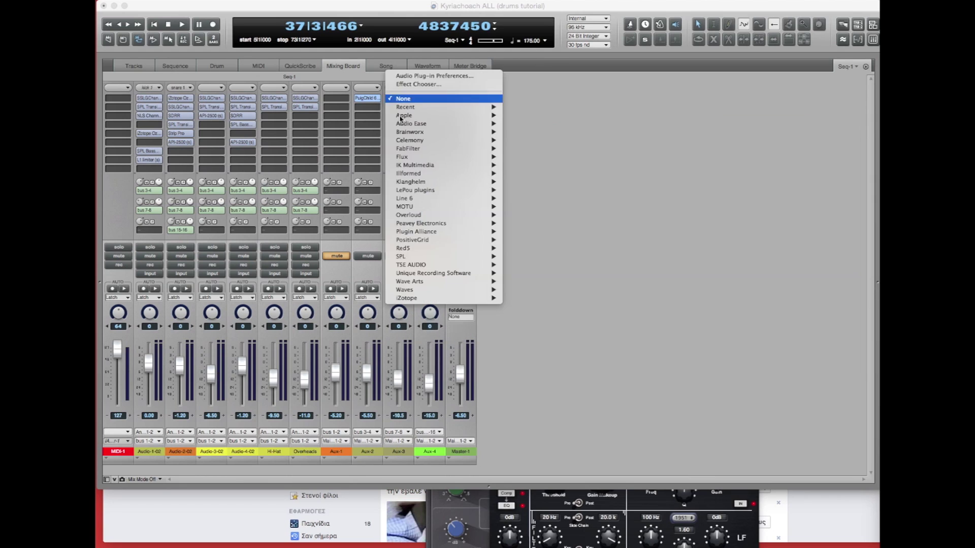
{"action": "mouse_move", "coordinate": [417, 218]}
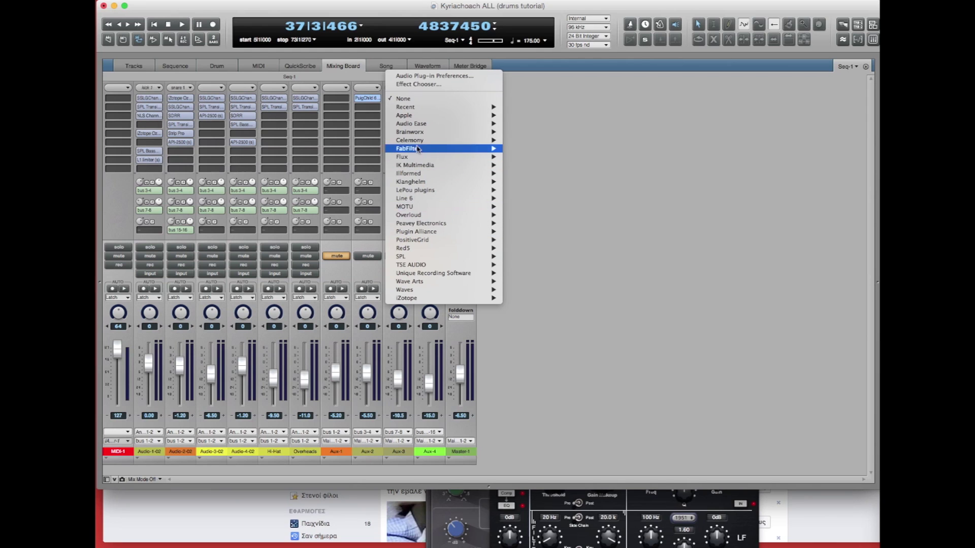
{"action": "mouse_move", "coordinate": [425, 142]}
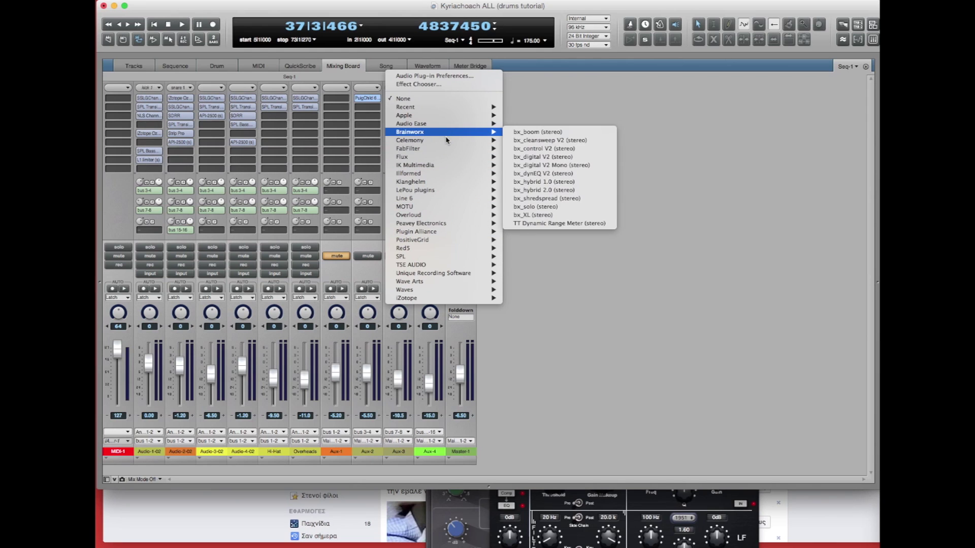
{"action": "left_click", "coordinate": [522, 125]}
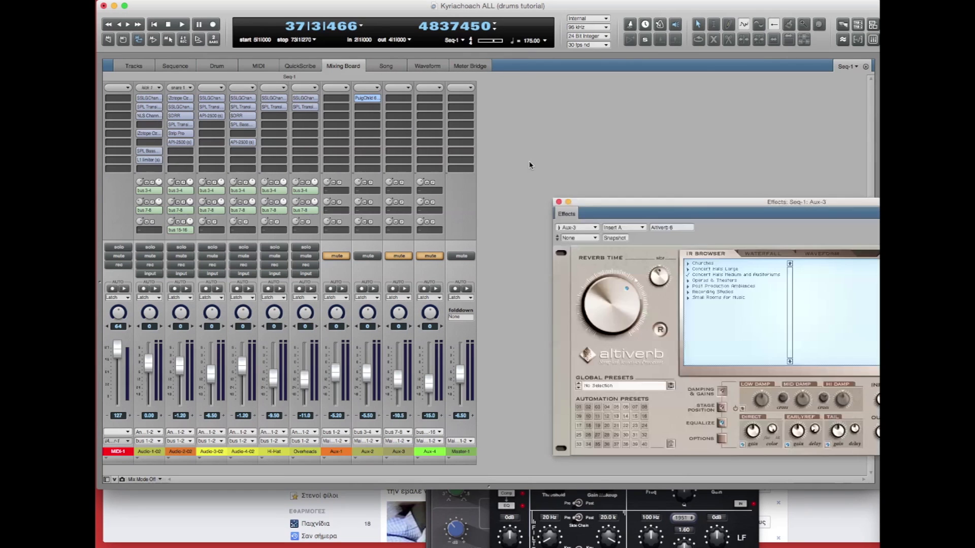
{"action": "left_click_drag", "start_coordinate": [762, 199], "coordinate": [631, 111]}
Unmute the Aux-3 channel and bring its Altiverb window back up, with the playback position returned to bar 5.
{"action": "left_click", "coordinate": [397, 258]}
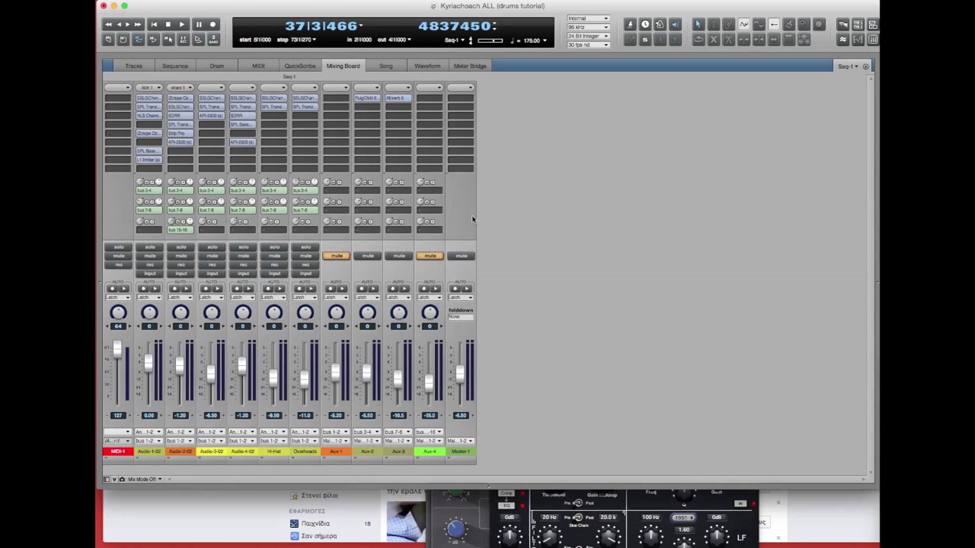
{"action": "left_click", "coordinate": [877, 134]}
{"action": "mouse_move", "coordinate": [700, 107]}
{"action": "left_mouse_down"}
{"action": "mouse_move", "coordinate": [726, 107]}
{"action": "mouse_move", "coordinate": [710, 105]}
{"action": "left_mouse_up"}
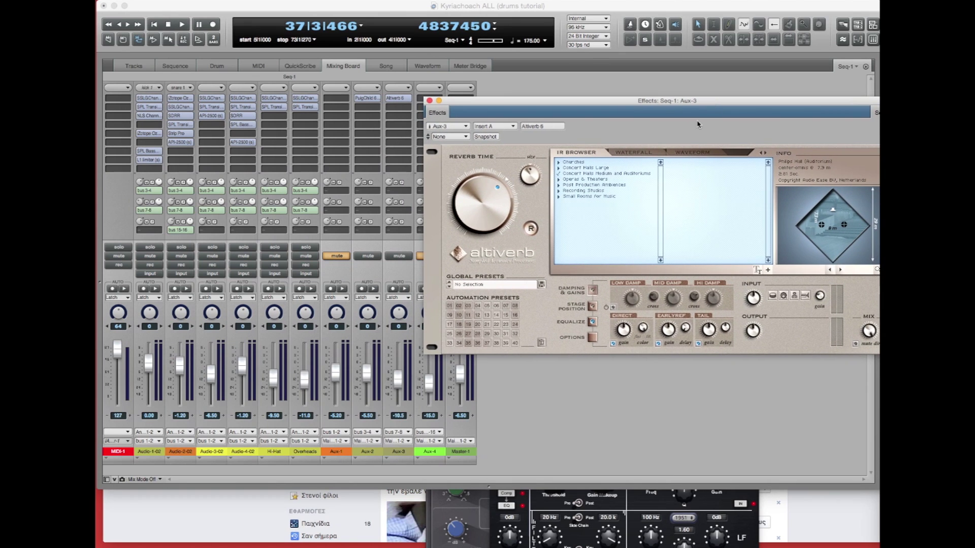
{"action": "left_click", "coordinate": [155, 24]}
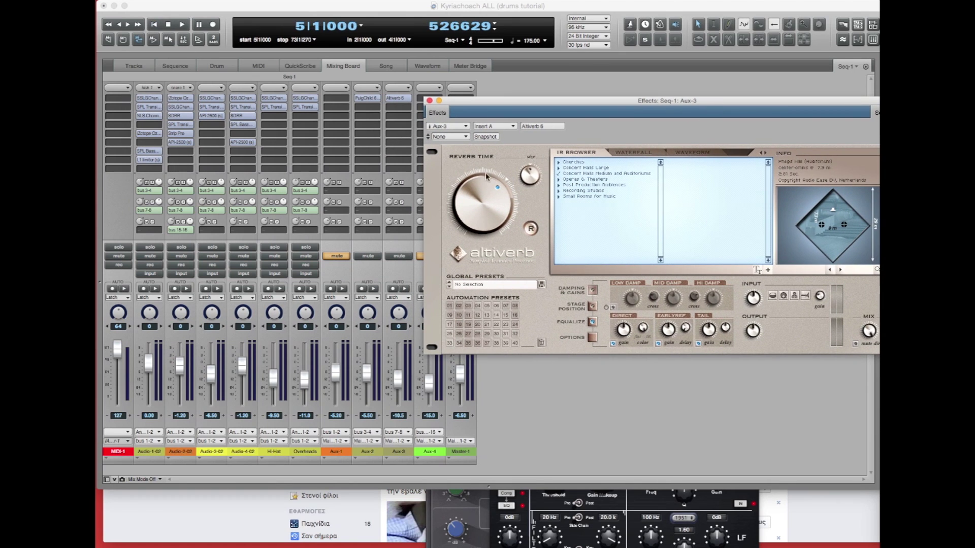
Load the "brick drum iso - st to st 3m43" impulse from Recording Studios > SARM studios UK - Hook End Manor in Aux-3's Altiverb.
{"action": "left_click", "coordinate": [559, 186]}
{"action": "left_click", "coordinate": [559, 197]}
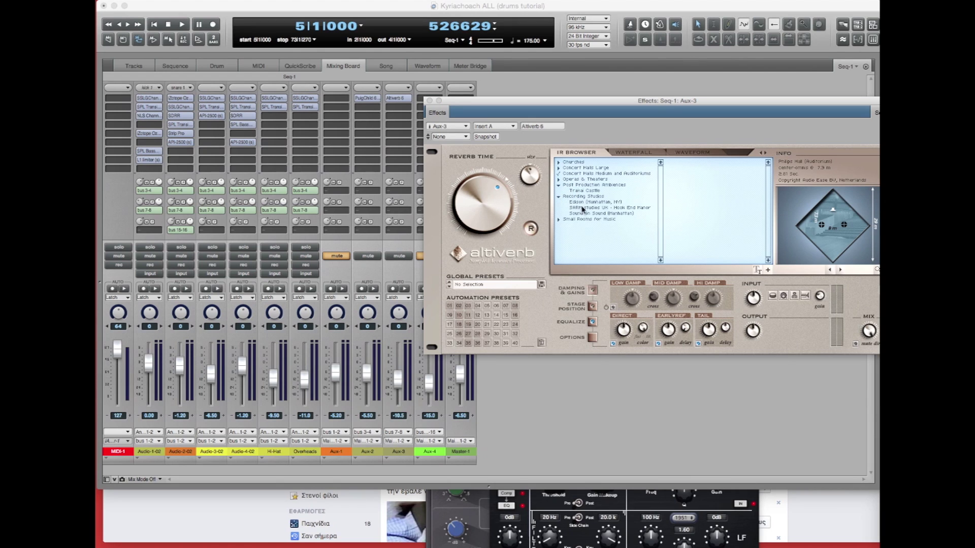
{"action": "left_click", "coordinate": [583, 208]}
{"action": "left_click", "coordinate": [697, 169]}
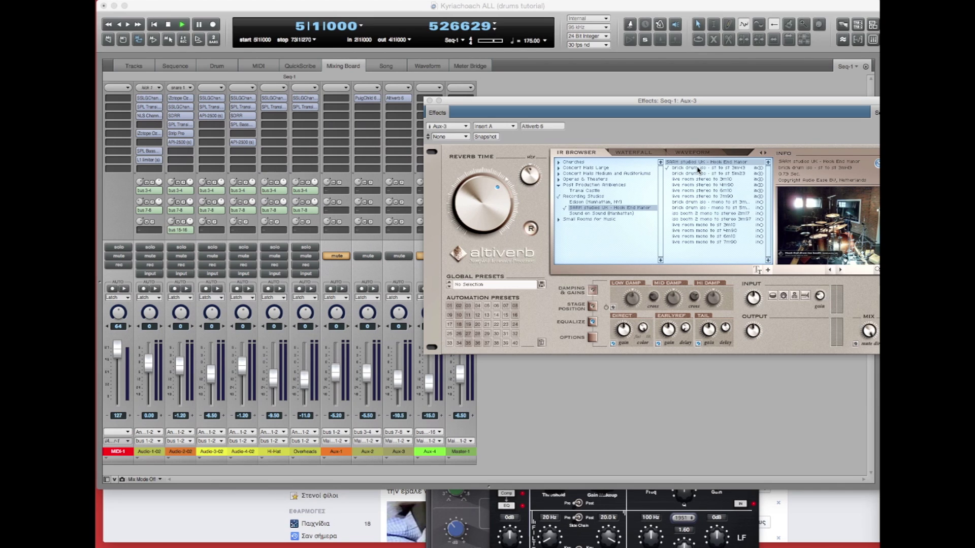
Raise the Aux-3 fader to -3.80 dB and lower its Altiverb input and output levels, with output at about -2.4 dB.
{"action": "left_click", "coordinate": [430, 101]}
{"action": "left_click_drag", "start_coordinate": [397, 384], "coordinate": [398, 377]}
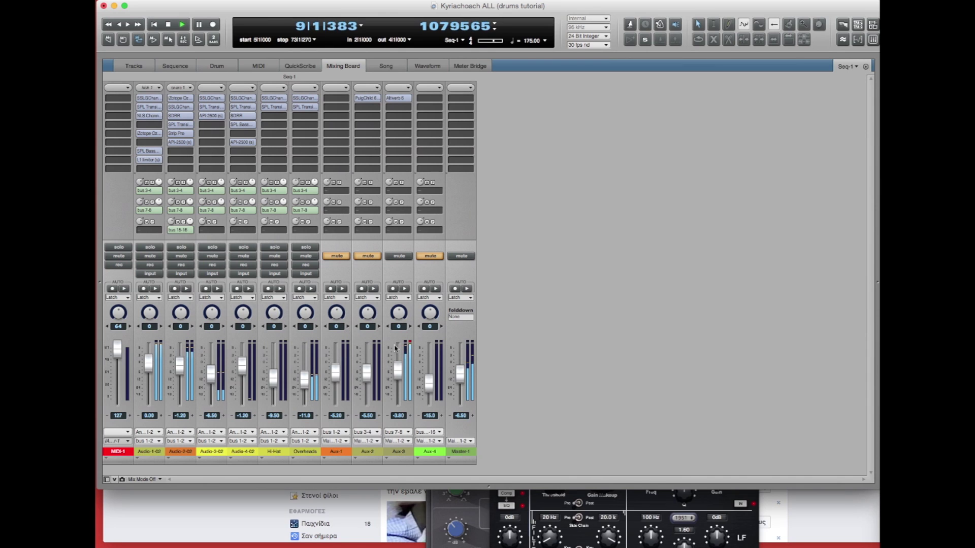
{"action": "left_click", "coordinate": [400, 98]}
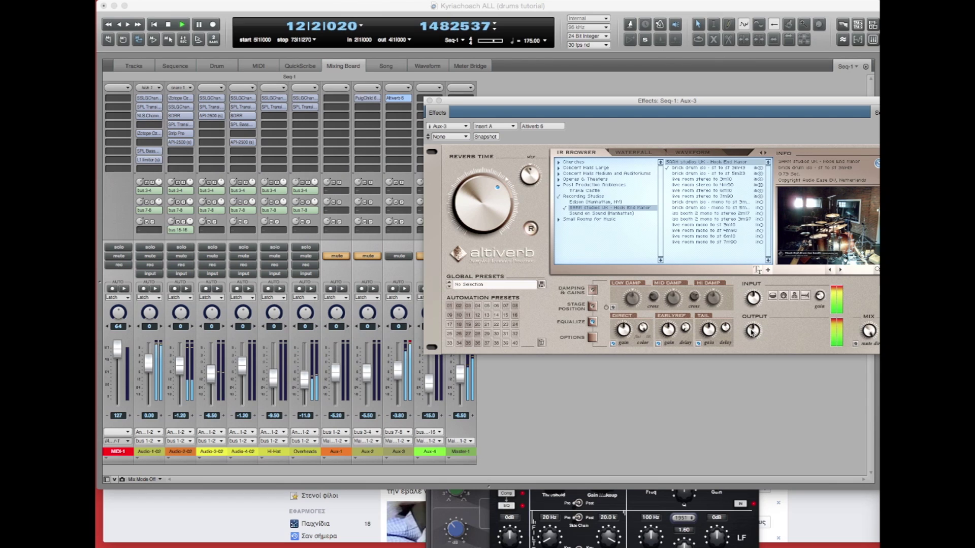
{"action": "mouse_move", "coordinate": [752, 337]}
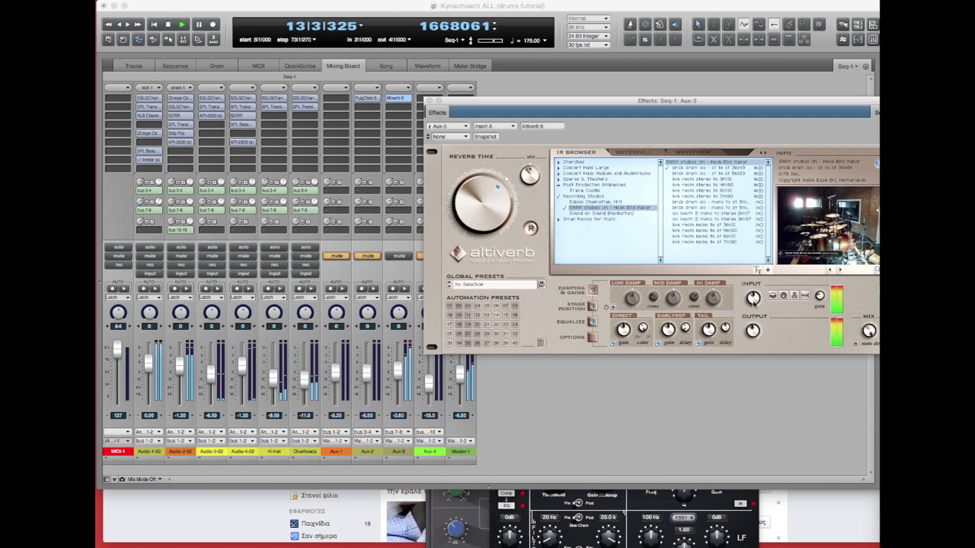
{"action": "mouse_move", "coordinate": [751, 303]}
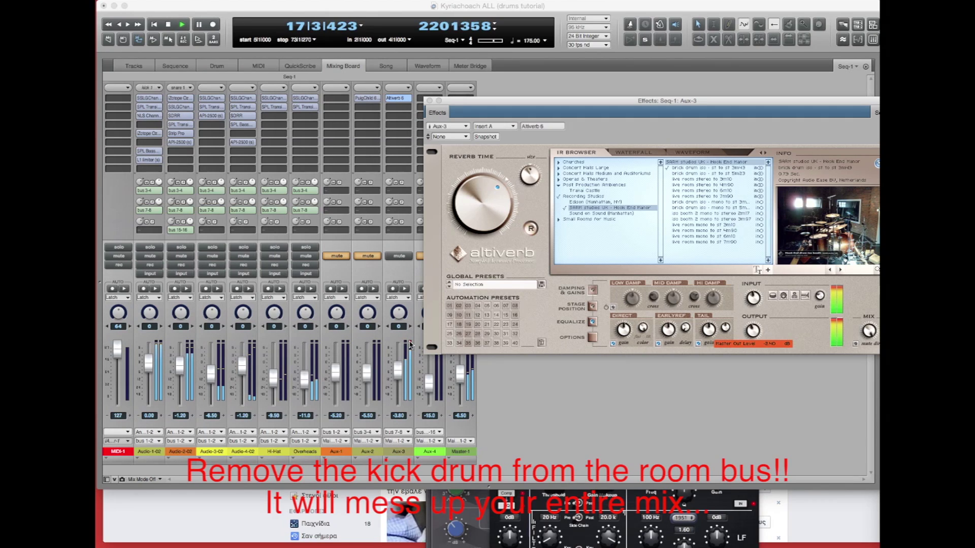
Lower the kick channel's bus 7-8 send to about -16.6 dB, and bring the Altiverb on Aux-3 back into full view.
{"action": "key", "text": "super+w"}
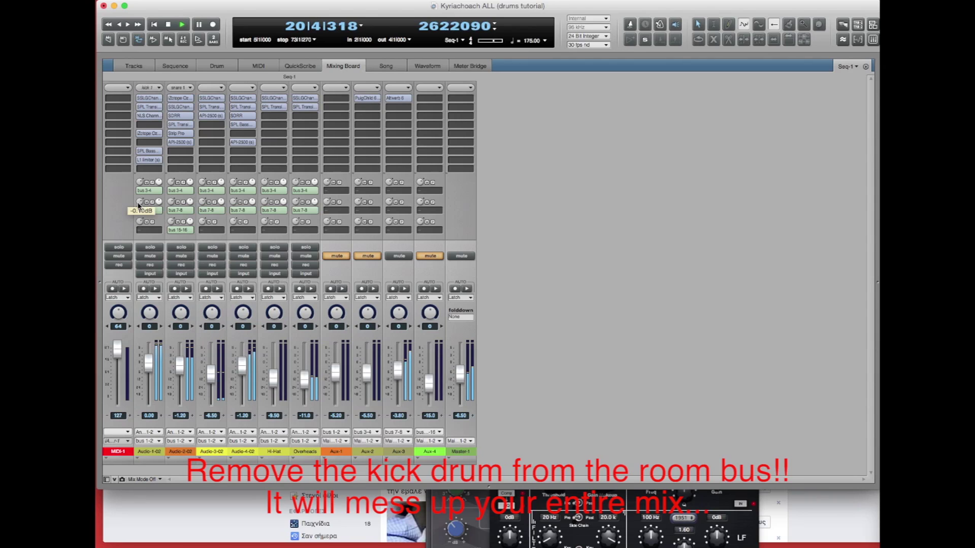
{"action": "left_click_drag", "start_coordinate": [138, 204], "coordinate": [137, 171]}
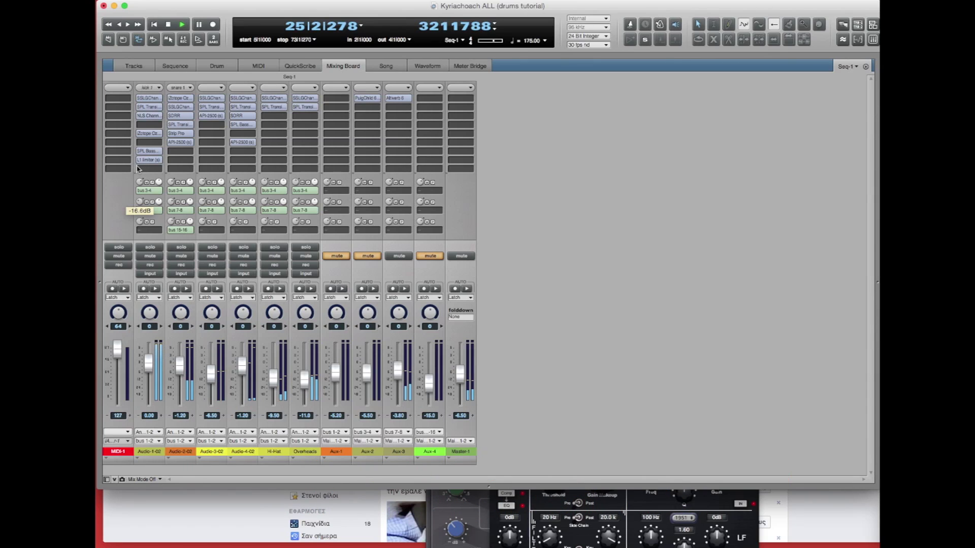
{"action": "left_click", "coordinate": [398, 97]}
{"action": "left_click_drag", "start_coordinate": [741, 102], "coordinate": [707, 103]}
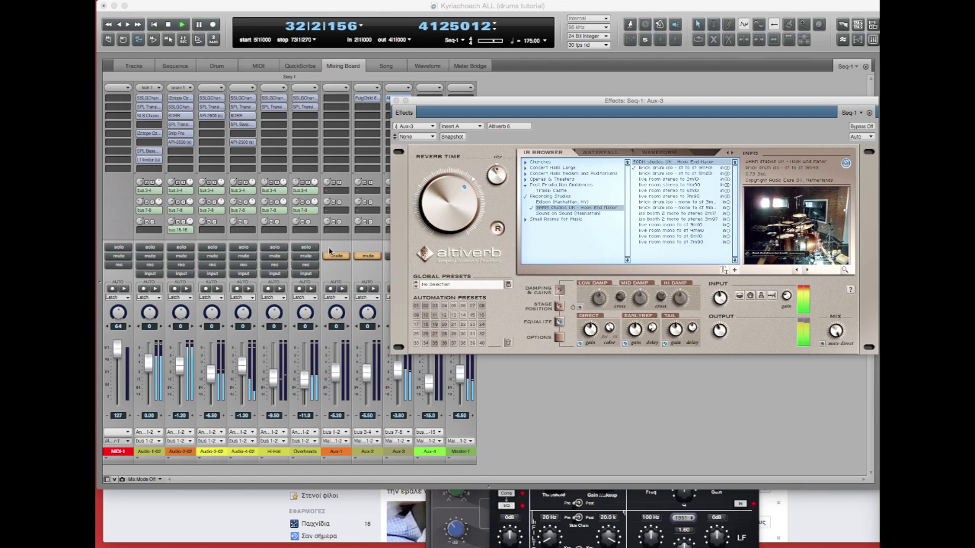
Mute Aux-3, unmute Aux-4 and raise its fader to -3.80 dB during playback, stopping playback at the end.
{"action": "left_click", "coordinate": [343, 257]}
{"action": "left_click", "coordinate": [399, 256]}
{"action": "left_click", "coordinate": [424, 257]}
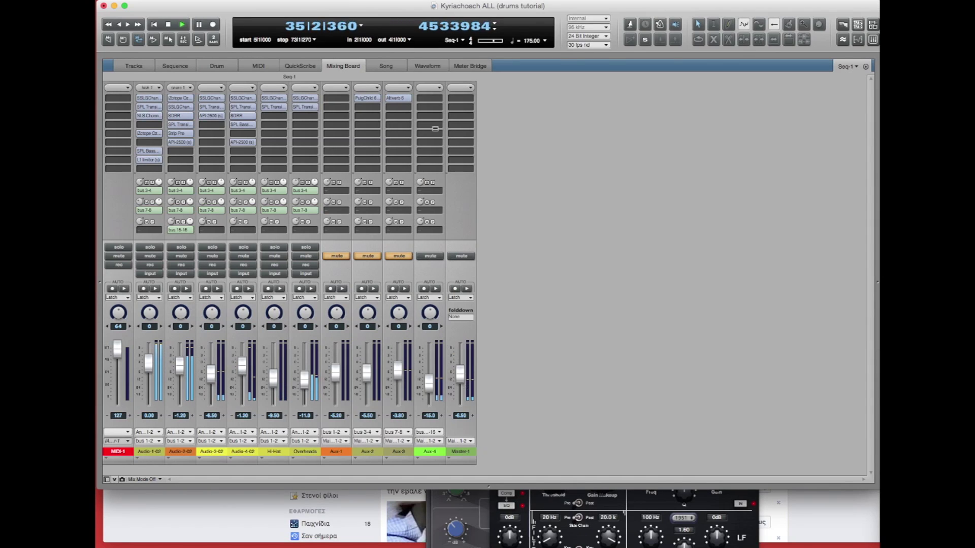
{"action": "left_click_drag", "start_coordinate": [429, 383], "coordinate": [429, 368]}
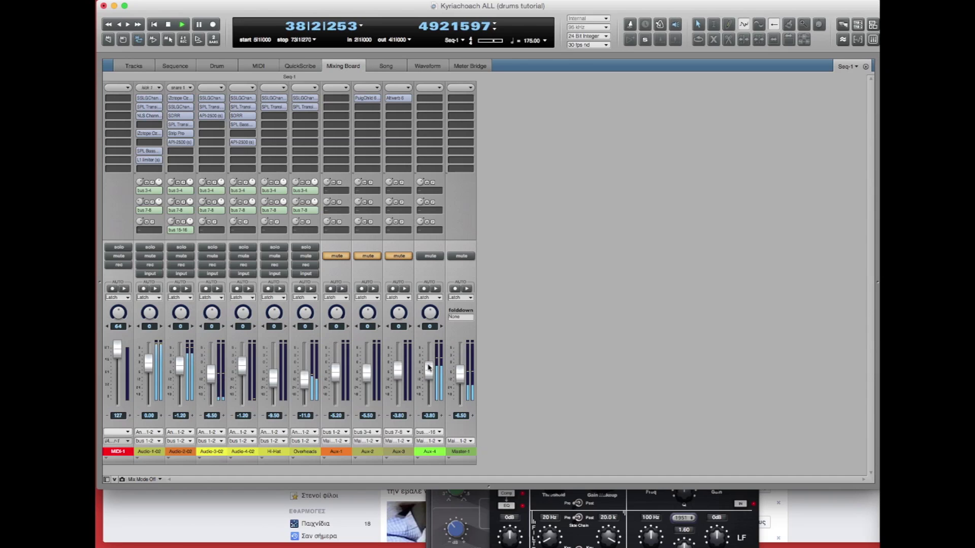
{"action": "key", "text": "space"}
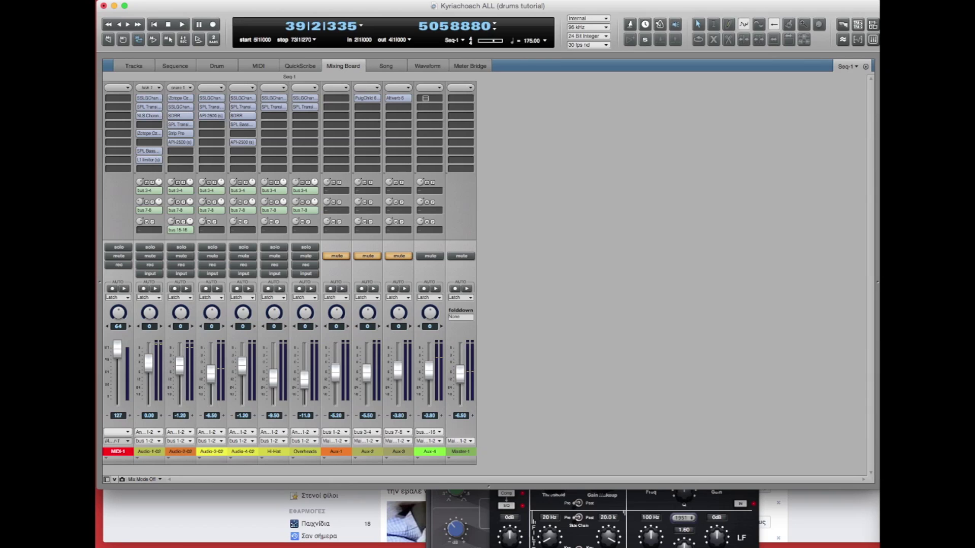
Insert the Audio Ease Altiverb 6 reverb in the first slot of Aux-4 and move its window beside the channels.
{"action": "left_click", "coordinate": [426, 98]}
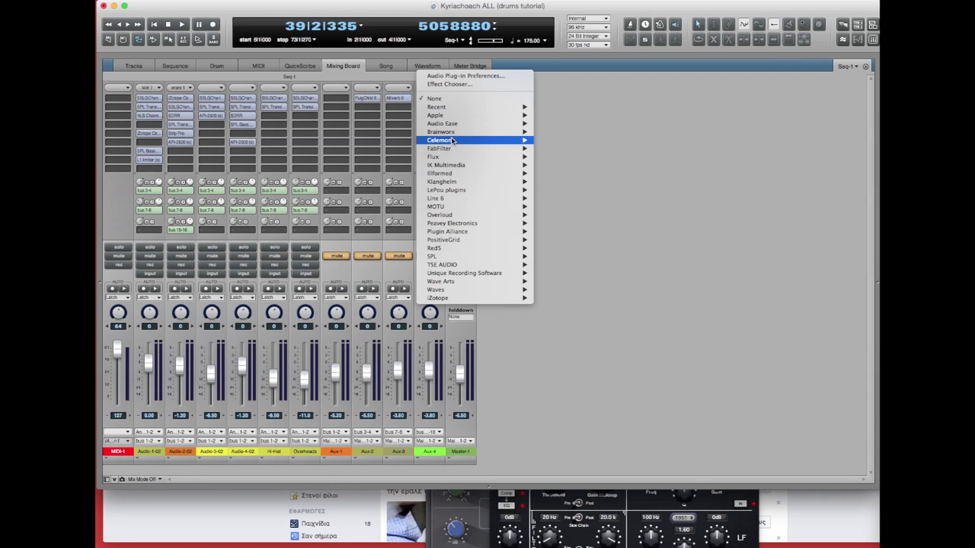
{"action": "left_click", "coordinate": [567, 124]}
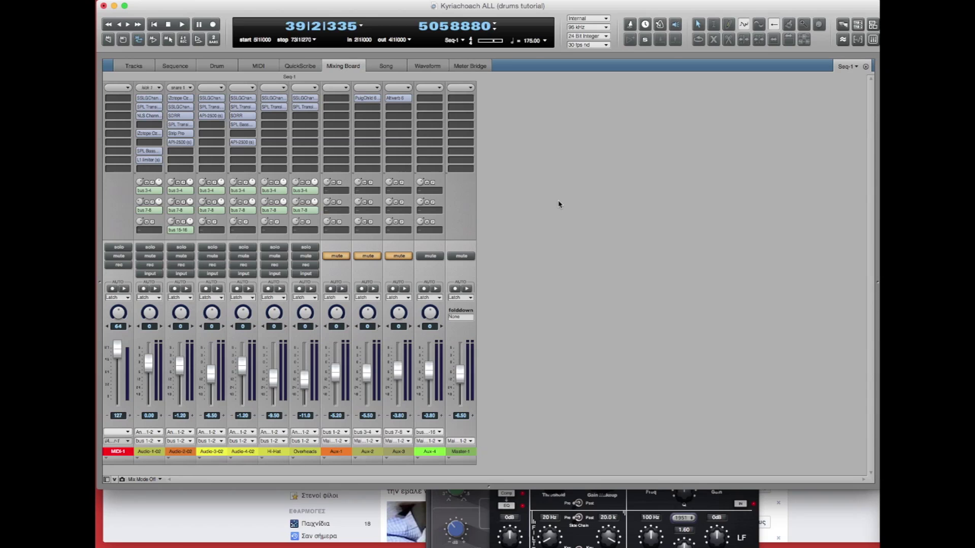
{"action": "left_click_drag", "start_coordinate": [638, 208], "coordinate": [478, 173]}
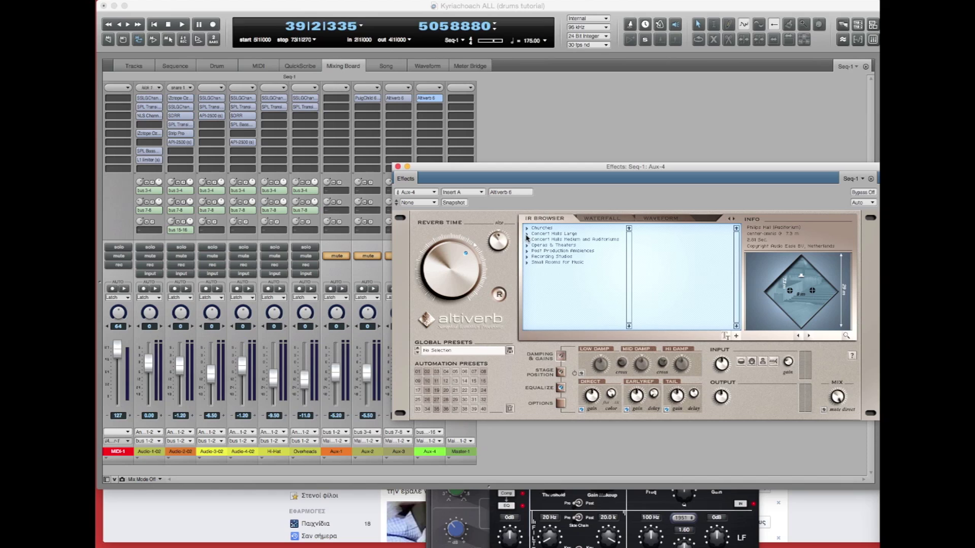
Load the Trakai Castle "Dungeon1 s2s back" impulse from Post Production Ambiences in the Altiverb on Aux-4.
{"action": "left_click", "coordinate": [527, 251]}
{"action": "left_click", "coordinate": [548, 258]}
{"action": "left_click", "coordinate": [654, 239]}
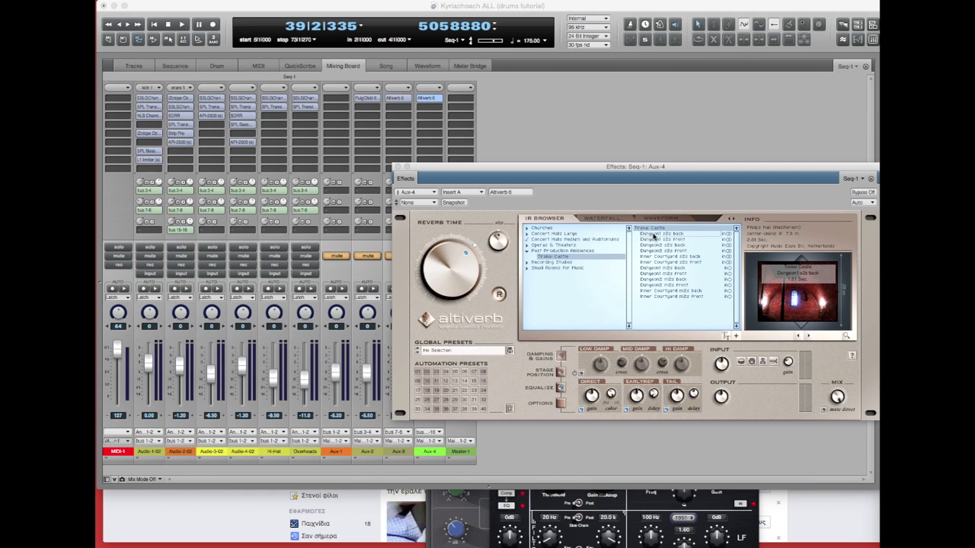
{"action": "left_click", "coordinate": [653, 235]}
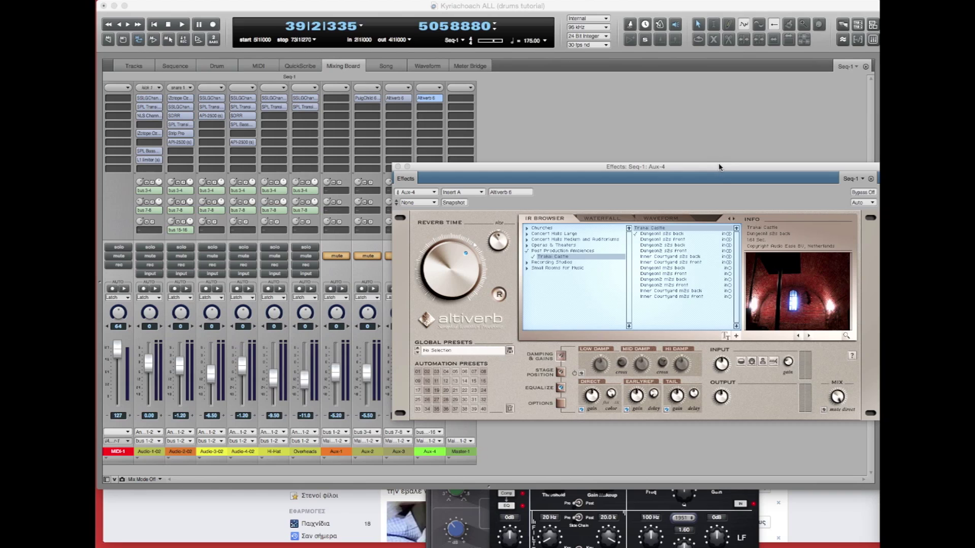
{"action": "left_click_drag", "start_coordinate": [720, 168], "coordinate": [718, 158]}
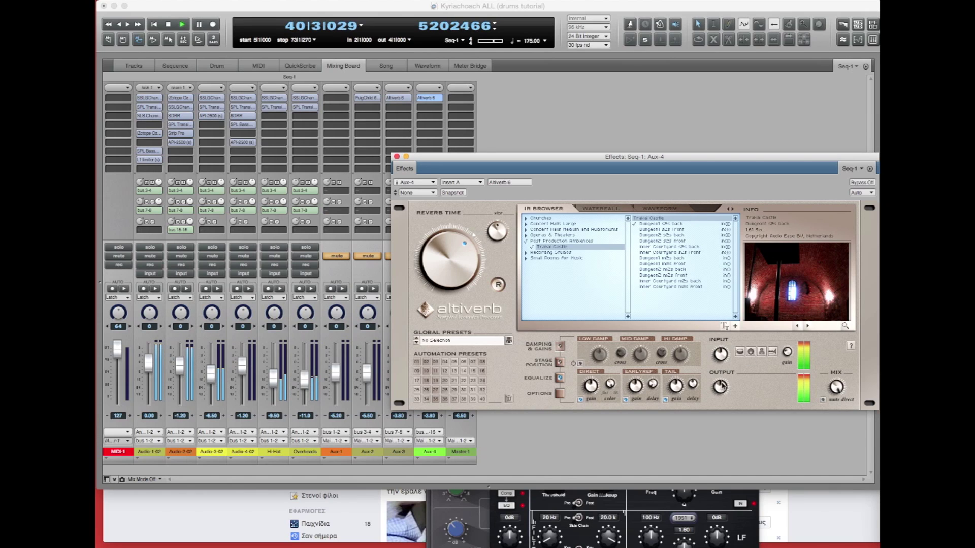
Lower the Aux-4 Altiverb's output and input levels, with input at about -2 dB, and adjust its reverb time while playing from bar 5.
{"action": "mouse_move", "coordinate": [720, 389]}
{"action": "left_click_drag", "start_coordinate": [720, 391], "coordinate": [718, 395]}
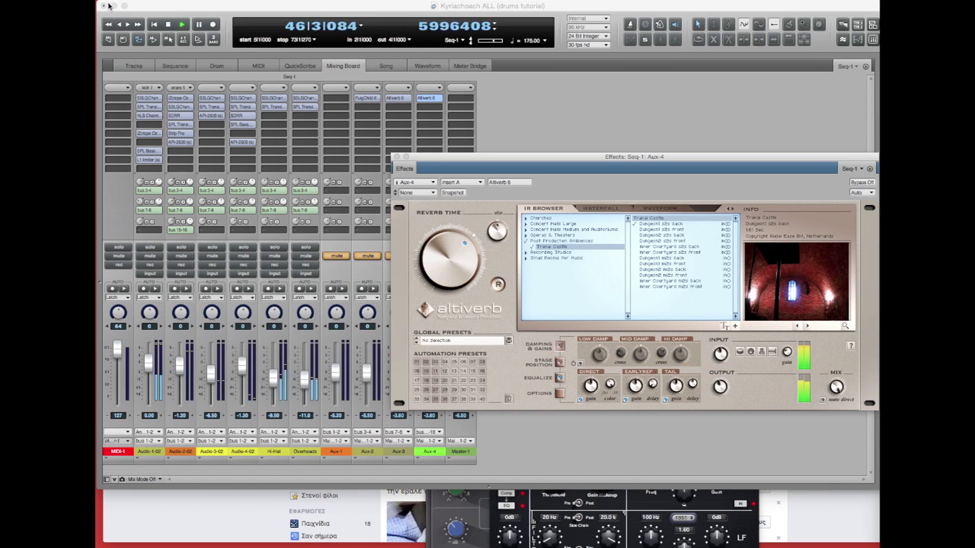
{"action": "key", "text": "Return"}
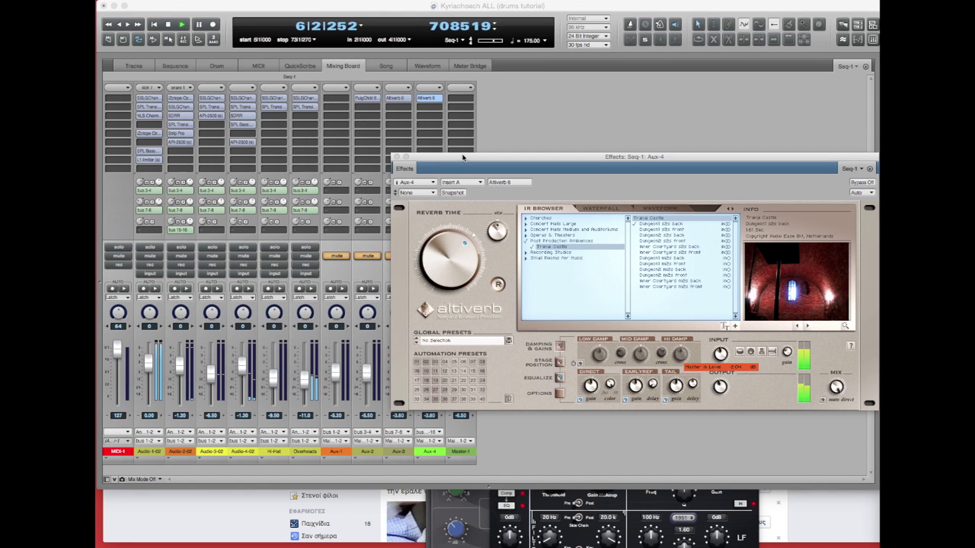
{"action": "mouse_move", "coordinate": [451, 236]}
{"action": "left_click_drag", "start_coordinate": [452, 237], "coordinate": [465, 339]}
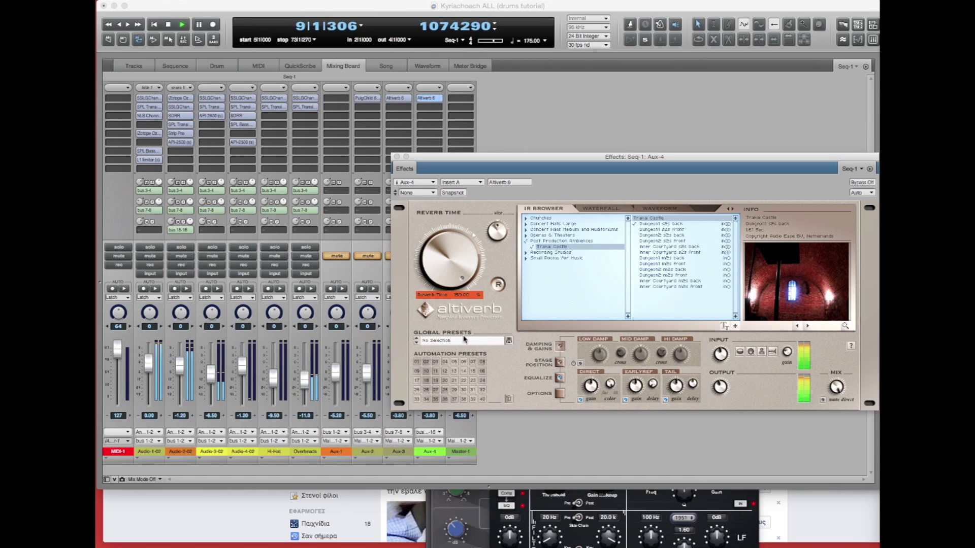
Stop playback, insert the Waves API-2500 stereo compressor in the second slot of Aux-4, and move its window into view.
{"action": "left_click", "coordinate": [430, 111]}
{"action": "left_click", "coordinate": [461, 256]}
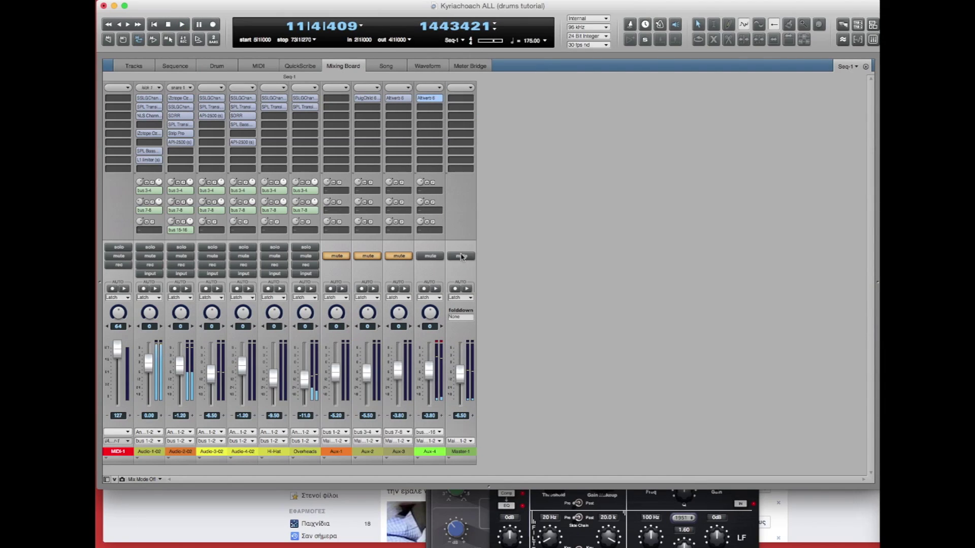
{"action": "left_click", "coordinate": [430, 107]}
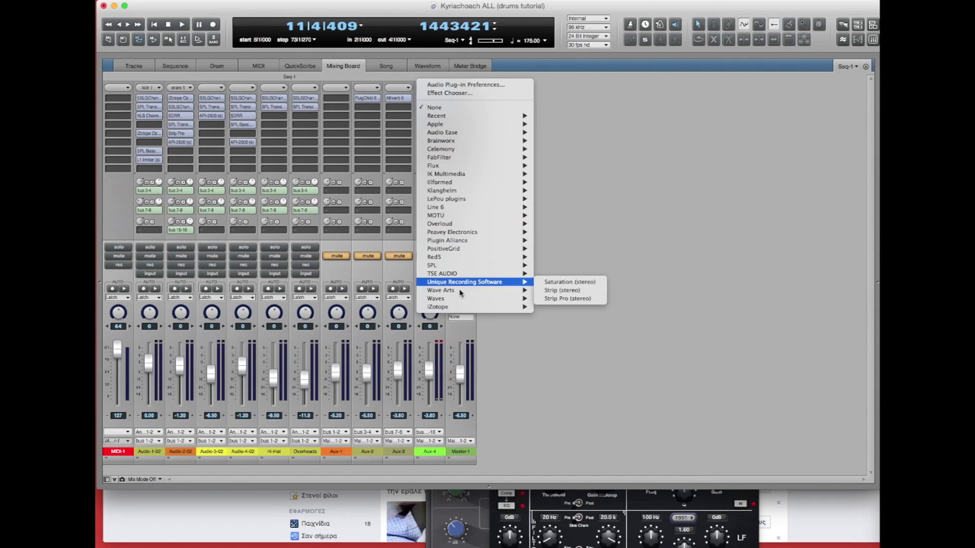
{"action": "mouse_move", "coordinate": [461, 301]}
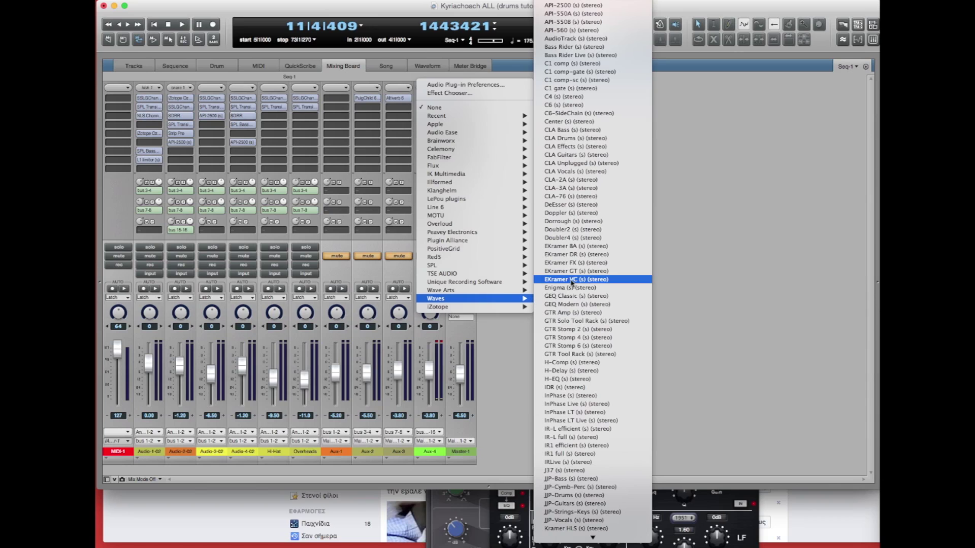
{"action": "left_click", "coordinate": [575, 6]}
{"action": "left_click_drag", "start_coordinate": [624, 209], "coordinate": [464, 235]}
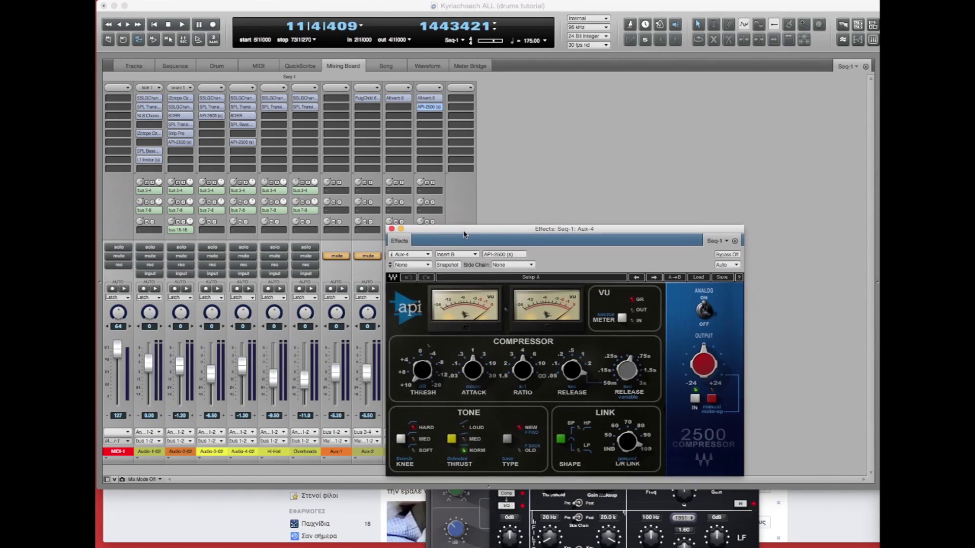
Adjust the API-2500's attack and variable release, and set its ratio to 6:1.
{"action": "left_click", "coordinate": [473, 369]}
{"action": "left_click_drag", "start_coordinate": [472, 370], "coordinate": [472, 378]}
{"action": "left_click", "coordinate": [524, 371]}
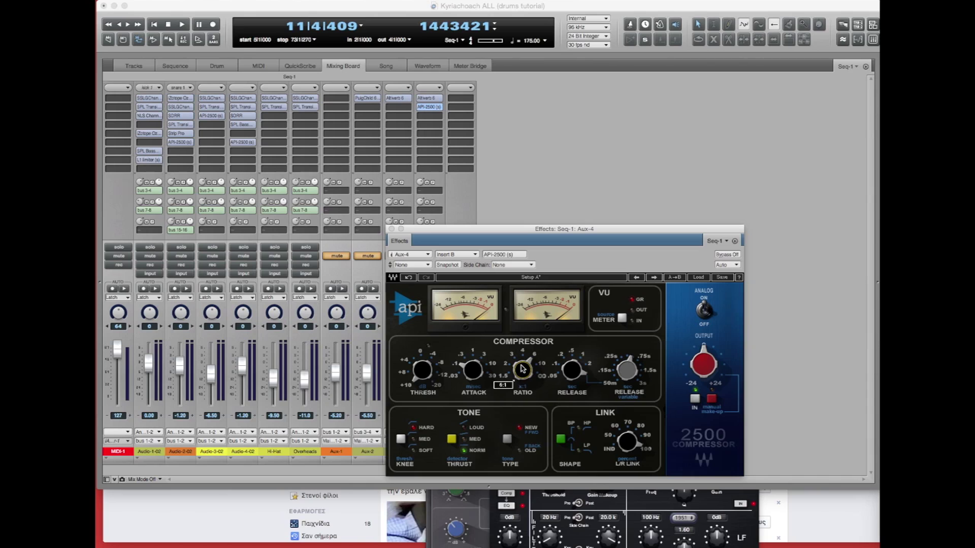
{"action": "left_click", "coordinate": [627, 370]}
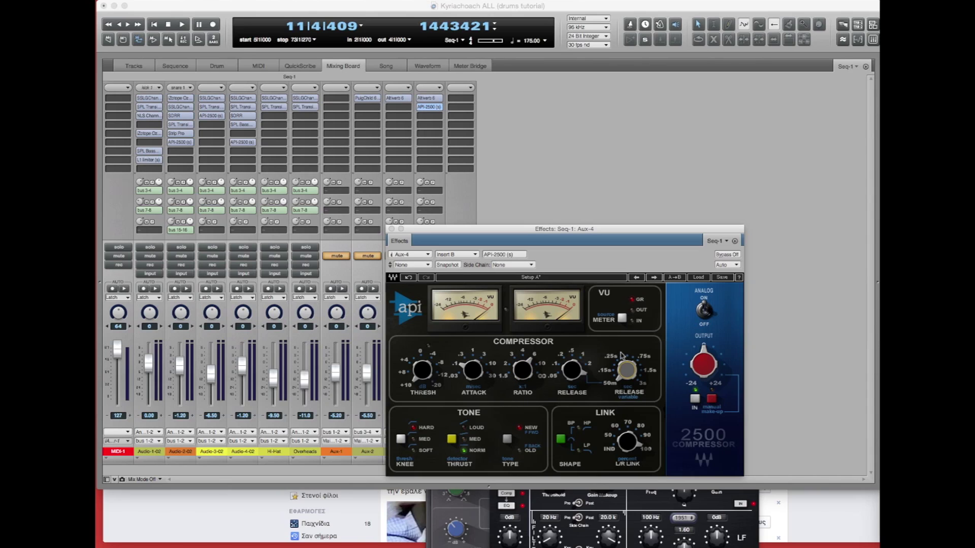
Set the API-2500's thrust to MED, adjust its threshold, and raise the output to about 5.3 dB, comparing against bypass during playback.
{"action": "left_click", "coordinate": [453, 440]}
{"action": "left_click", "coordinate": [422, 376]}
{"action": "left_click_drag", "start_coordinate": [419, 372], "coordinate": [419, 394]}
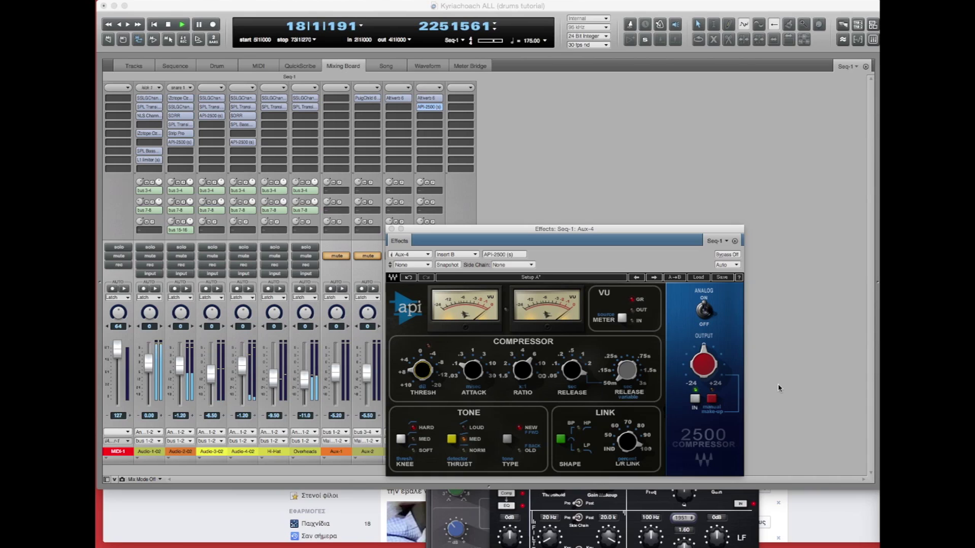
{"action": "left_click_drag", "start_coordinate": [708, 358], "coordinate": [708, 351]}
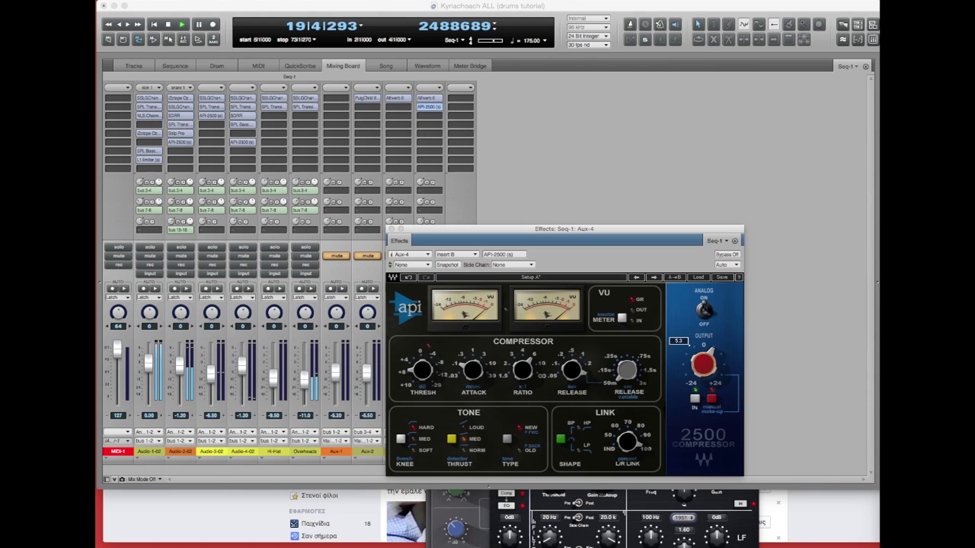
{"action": "left_click", "coordinate": [727, 255]}
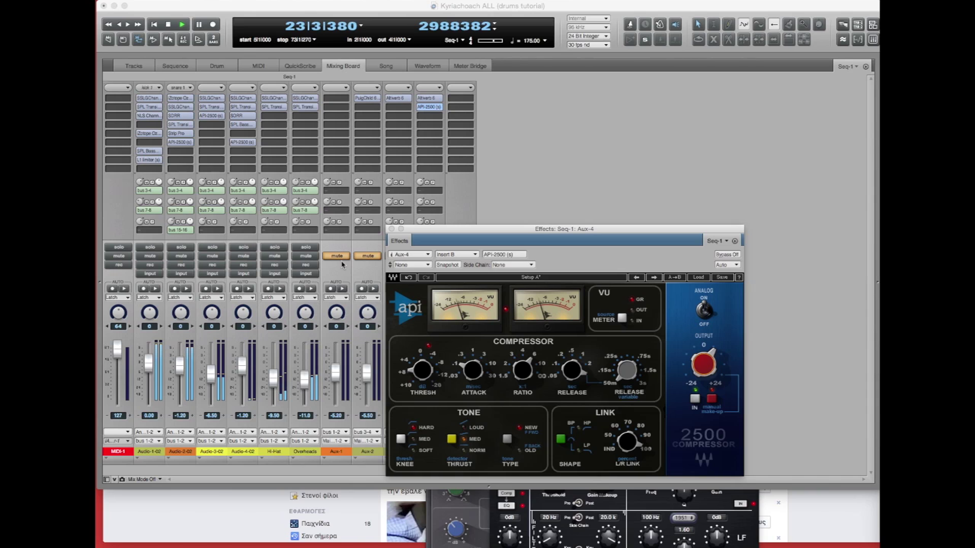
Pull the Aux-2, Aux-3 and Aux-4 faders down to minus infinity and unmute Aux-1, Aux-2 and Aux-3.
{"action": "left_click_drag", "start_coordinate": [508, 229], "coordinate": [664, 209]}
{"action": "left_click_drag", "start_coordinate": [396, 372], "coordinate": [366, 406]}
{"action": "left_click", "coordinate": [367, 256]}
{"action": "left_click", "coordinate": [399, 256]}
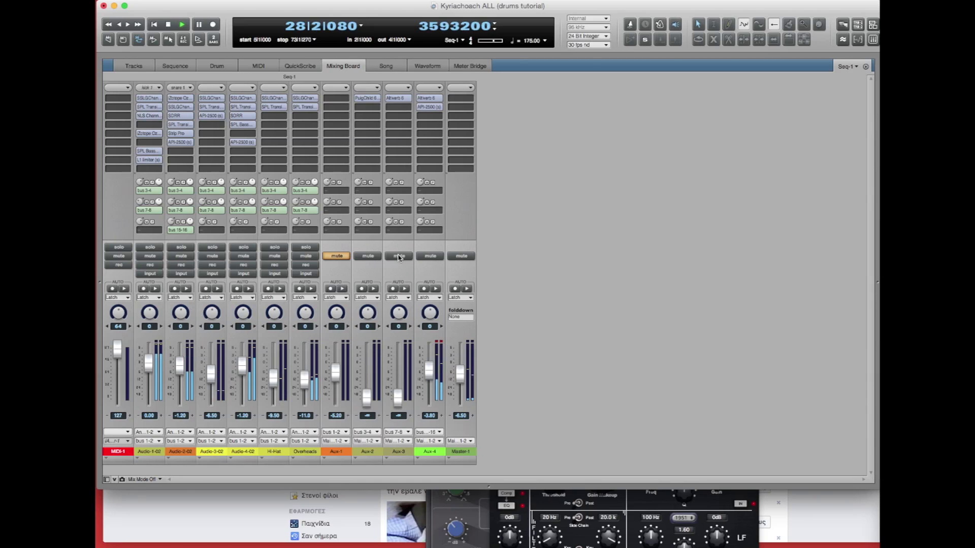
{"action": "left_click_drag", "start_coordinate": [429, 371], "coordinate": [429, 404]}
{"action": "left_click", "coordinate": [337, 256]}
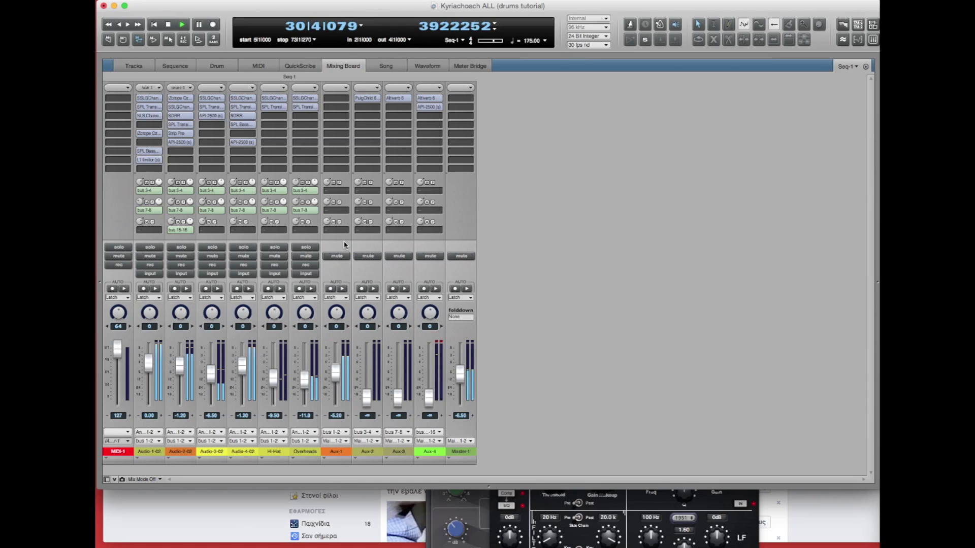
During playback, raise the Aux-2 fader to about -8.5 dB and Aux-3 to about -3.2 dB, rewinding to the start in between.
{"action": "left_click_drag", "start_coordinate": [368, 401], "coordinate": [369, 376]}
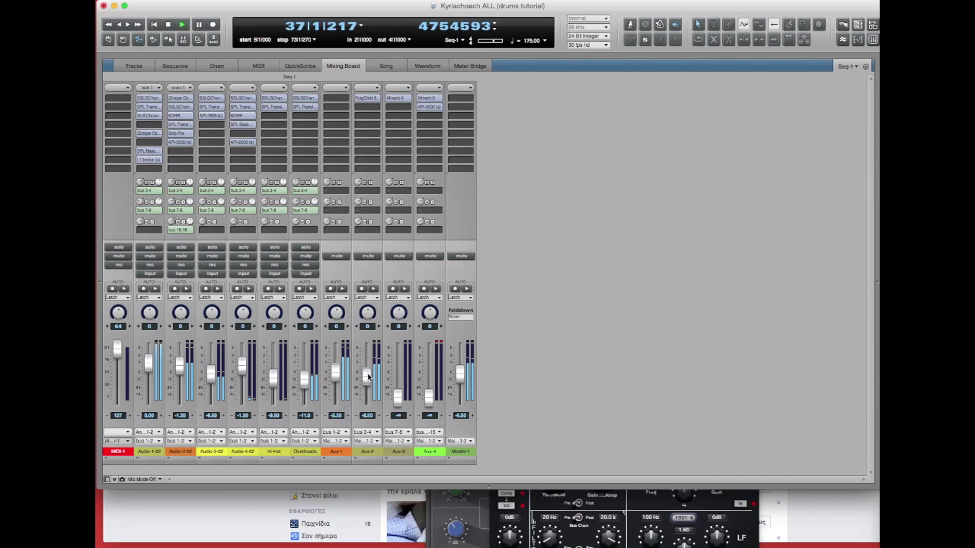
{"action": "left_click_drag", "start_coordinate": [398, 406], "coordinate": [400, 380]}
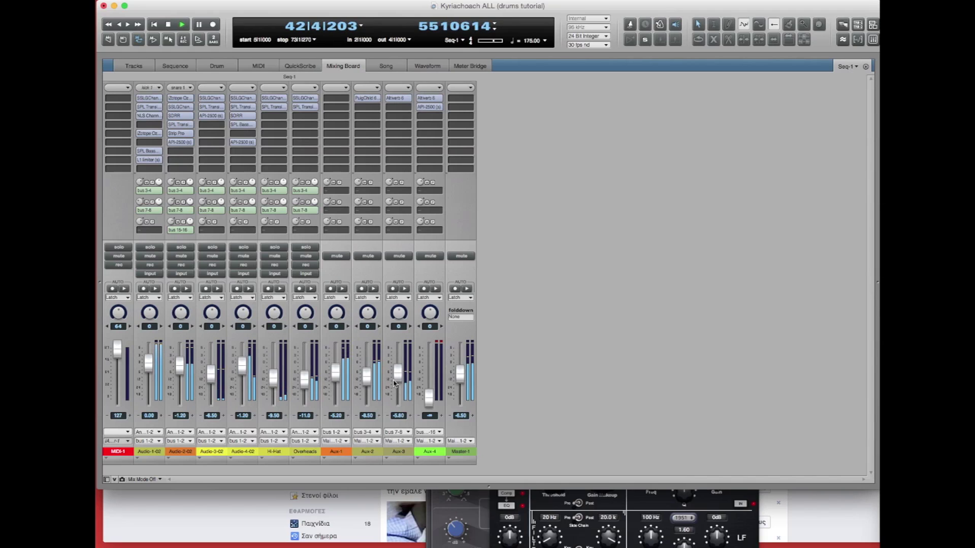
{"action": "left_click_drag", "start_coordinate": [397, 376], "coordinate": [397, 351]}
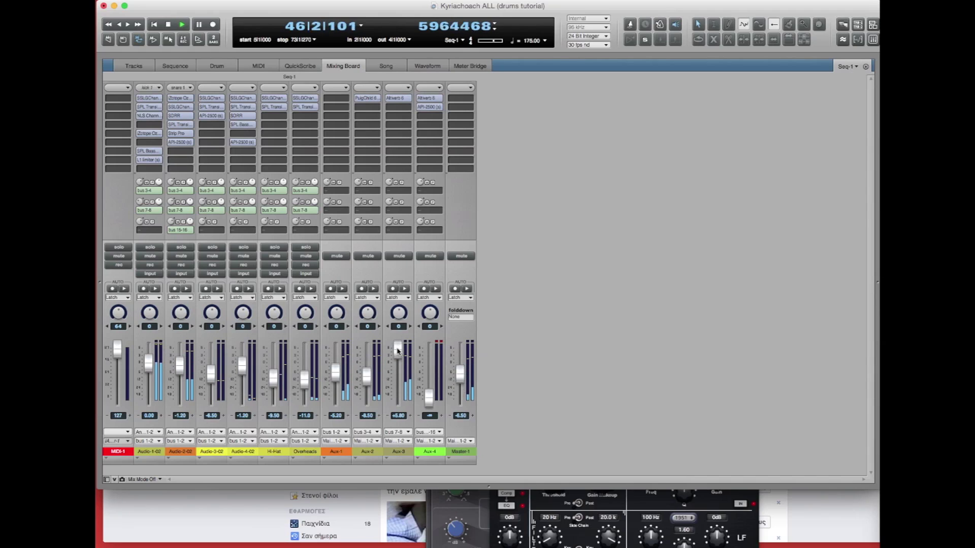
{"action": "left_click", "coordinate": [155, 25]}
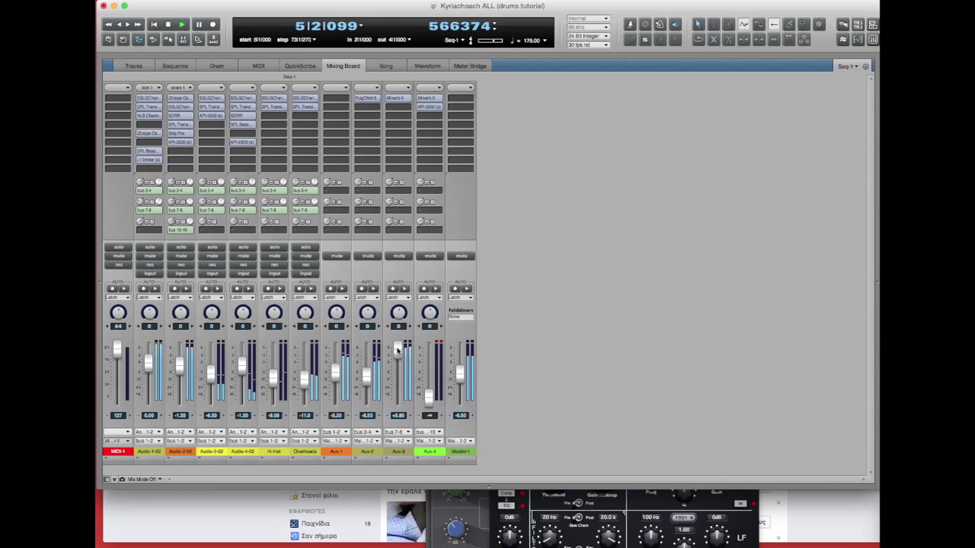
{"action": "left_click_drag", "start_coordinate": [398, 351], "coordinate": [398, 369]}
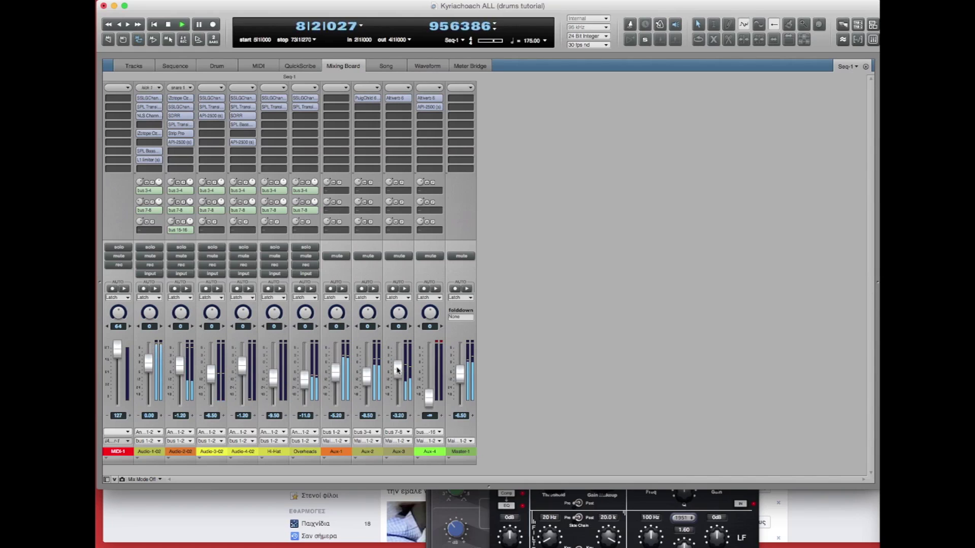
Compare the mix with Aux-3 muted and unmuted, and trim its fader to about -4.6 dB.
{"action": "left_click", "coordinate": [399, 256]}
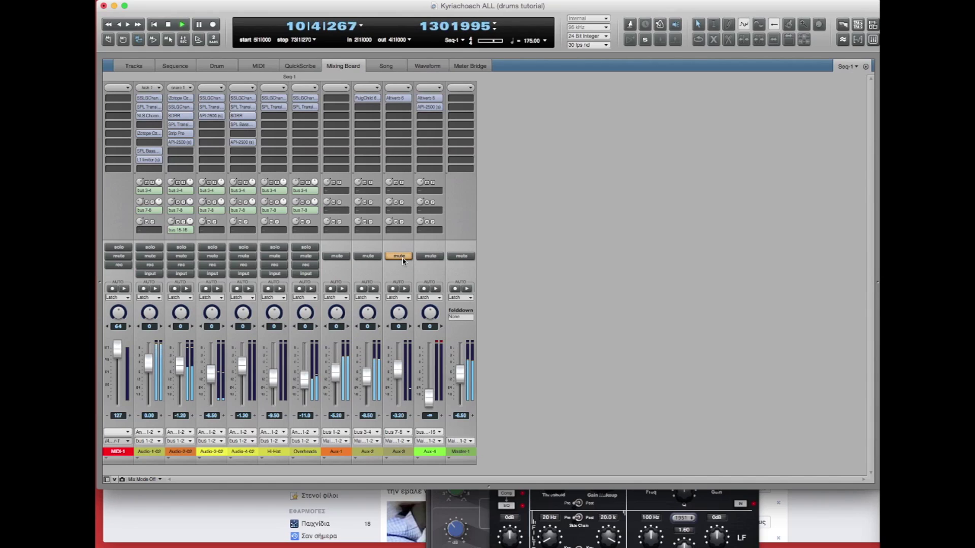
{"action": "left_click", "coordinate": [403, 258]}
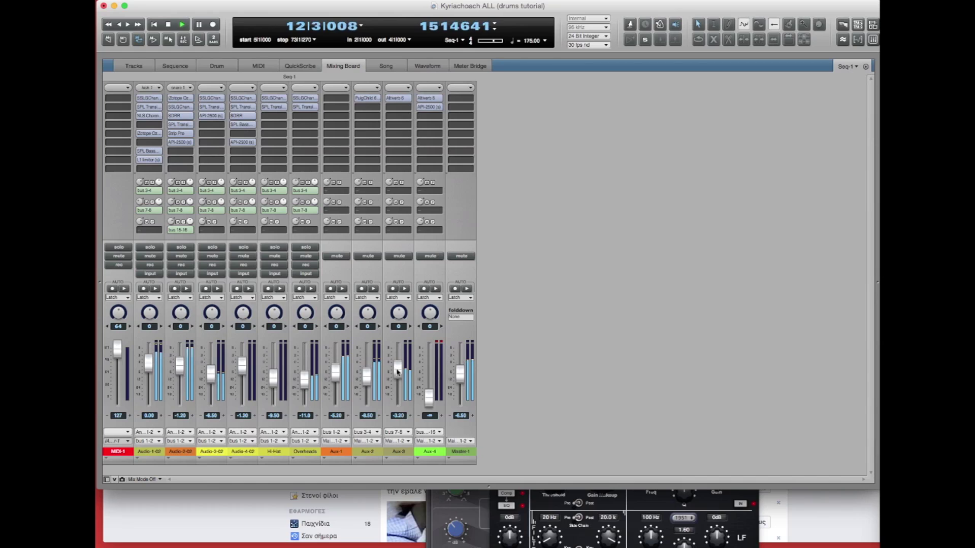
{"action": "left_click_drag", "start_coordinate": [397, 371], "coordinate": [397, 374]}
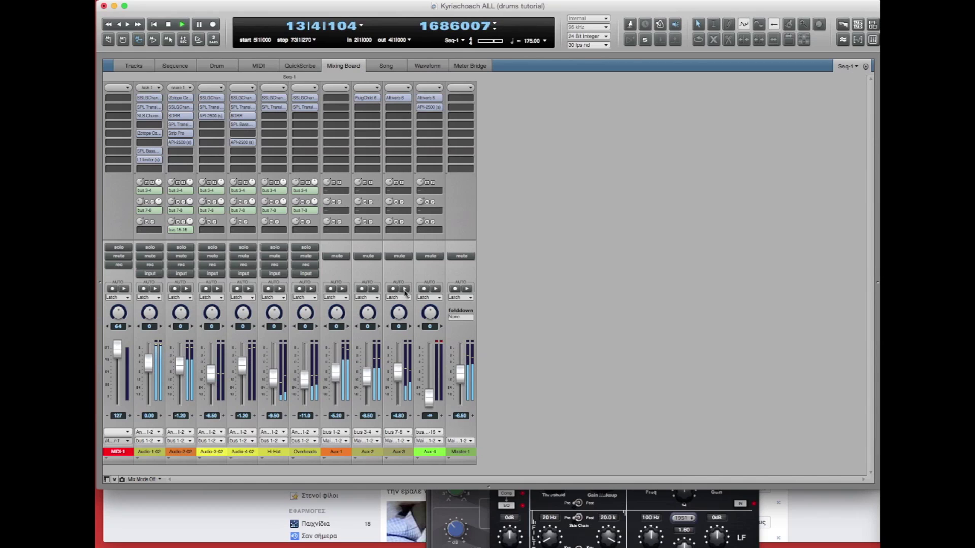
{"action": "left_click", "coordinate": [399, 257]}
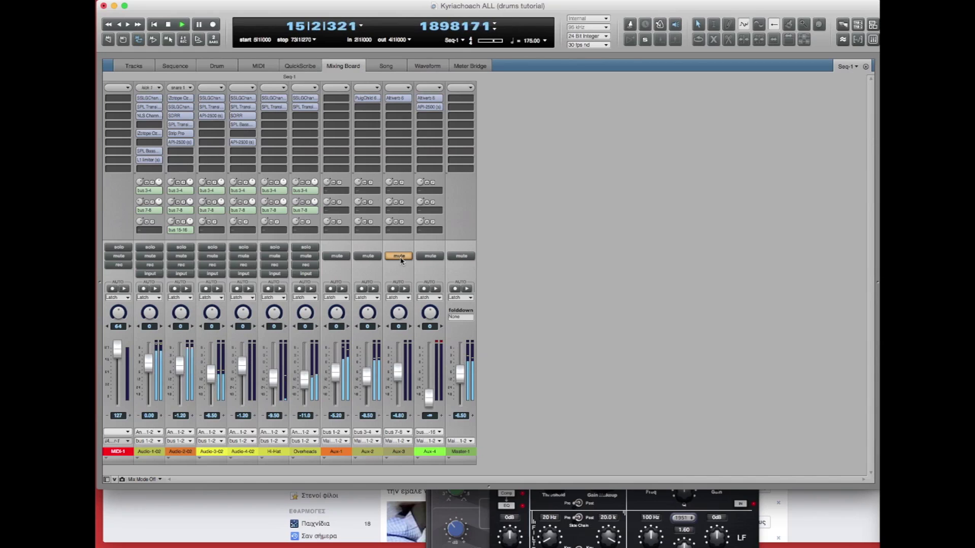
{"action": "left_click", "coordinate": [400, 258]}
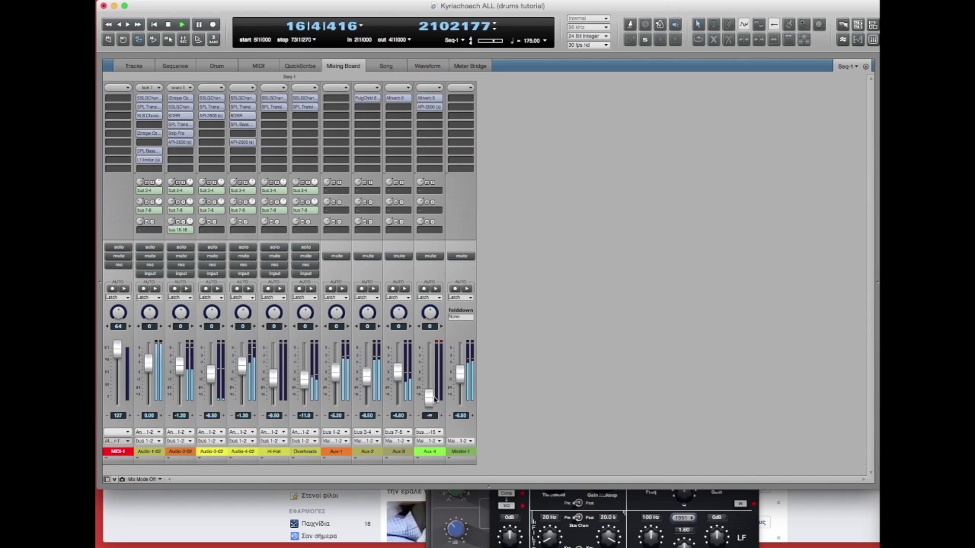
Raise the Aux-4 fader to about -11.5 dB and compare the mix with the channel muted and unmuted.
{"action": "left_click_drag", "start_coordinate": [431, 398], "coordinate": [432, 382]}
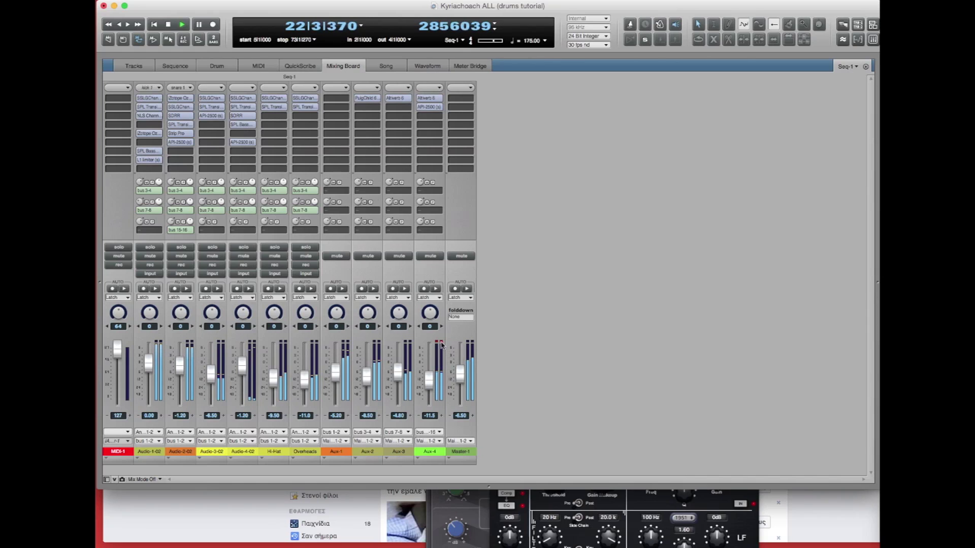
{"action": "left_click", "coordinate": [436, 257]}
{"action": "left_click", "coordinate": [437, 256]}
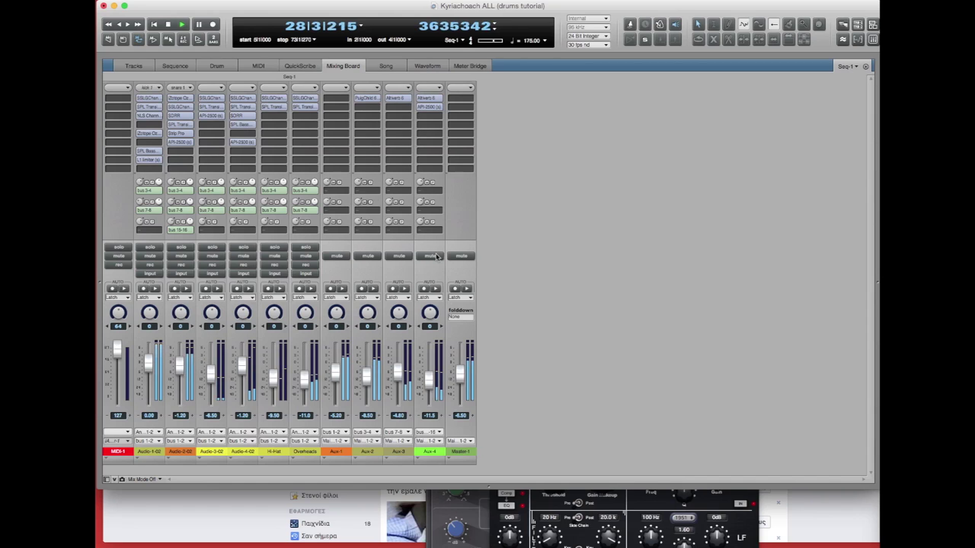
Compare the full blend with Aux-2 muted and unmuted, and stop playback.
{"action": "left_click", "coordinate": [369, 256]}
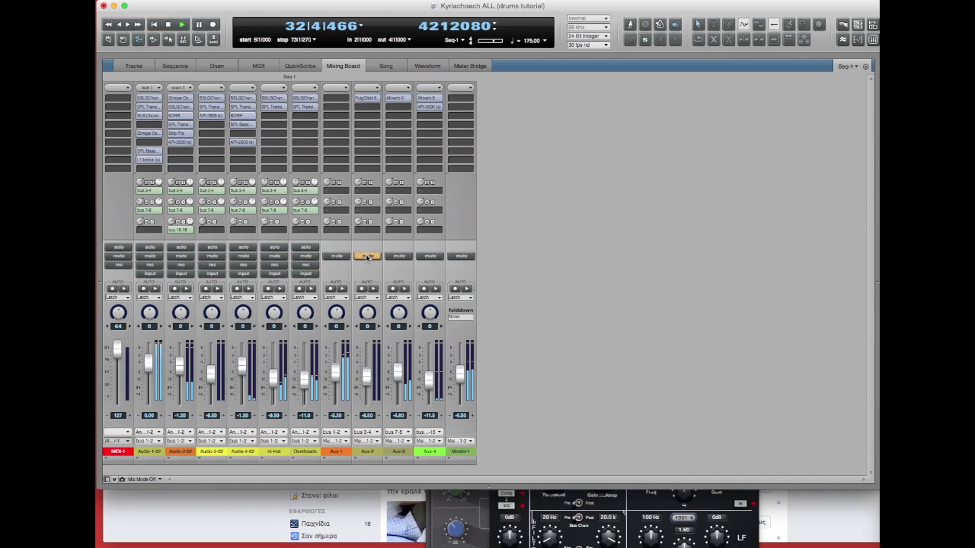
{"action": "left_click", "coordinate": [368, 257]}
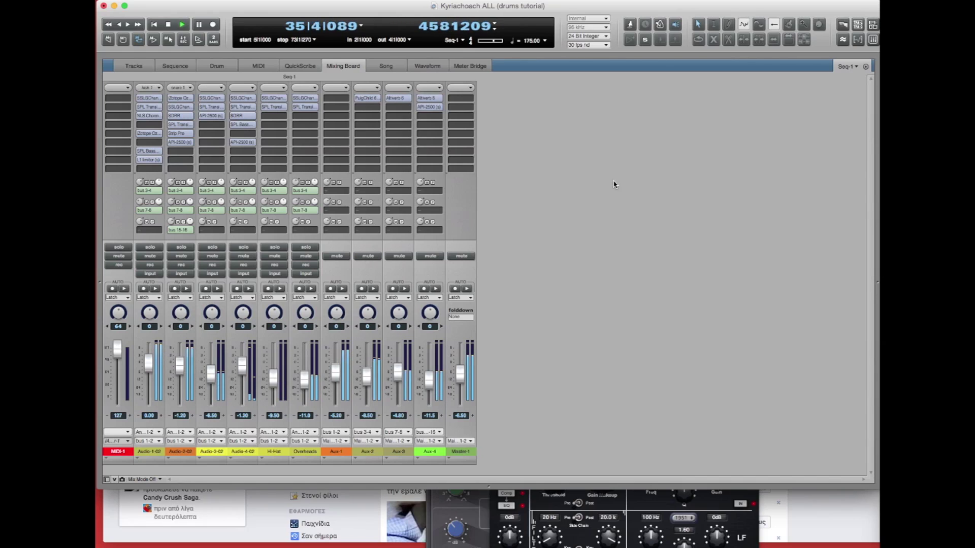
{"action": "key", "text": "space"}
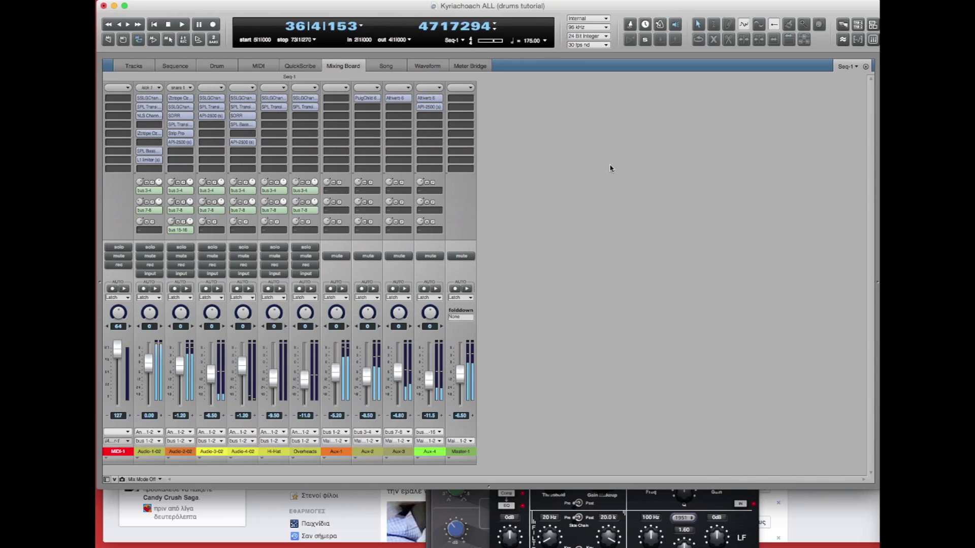